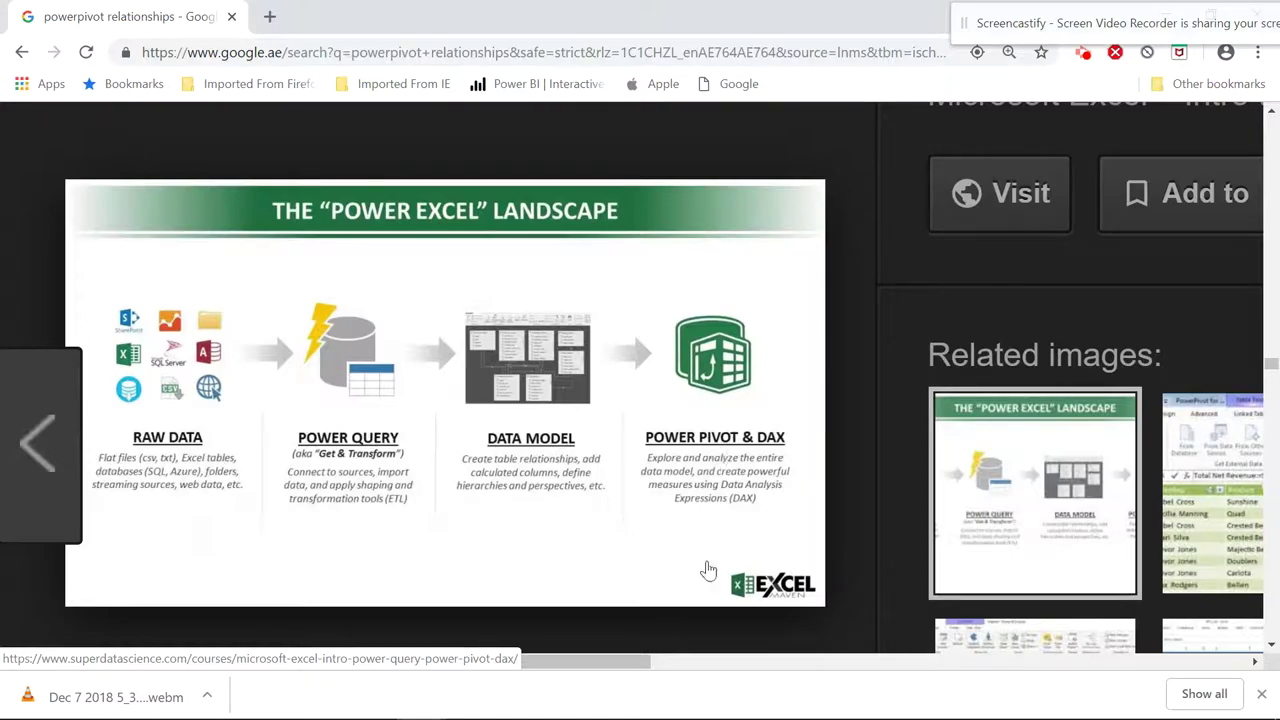
# - Review the Selling Price, Units sold, Cost Per unit and Fixed costs sheets, ending on Selling Price
pyautogui.click(720, 701)
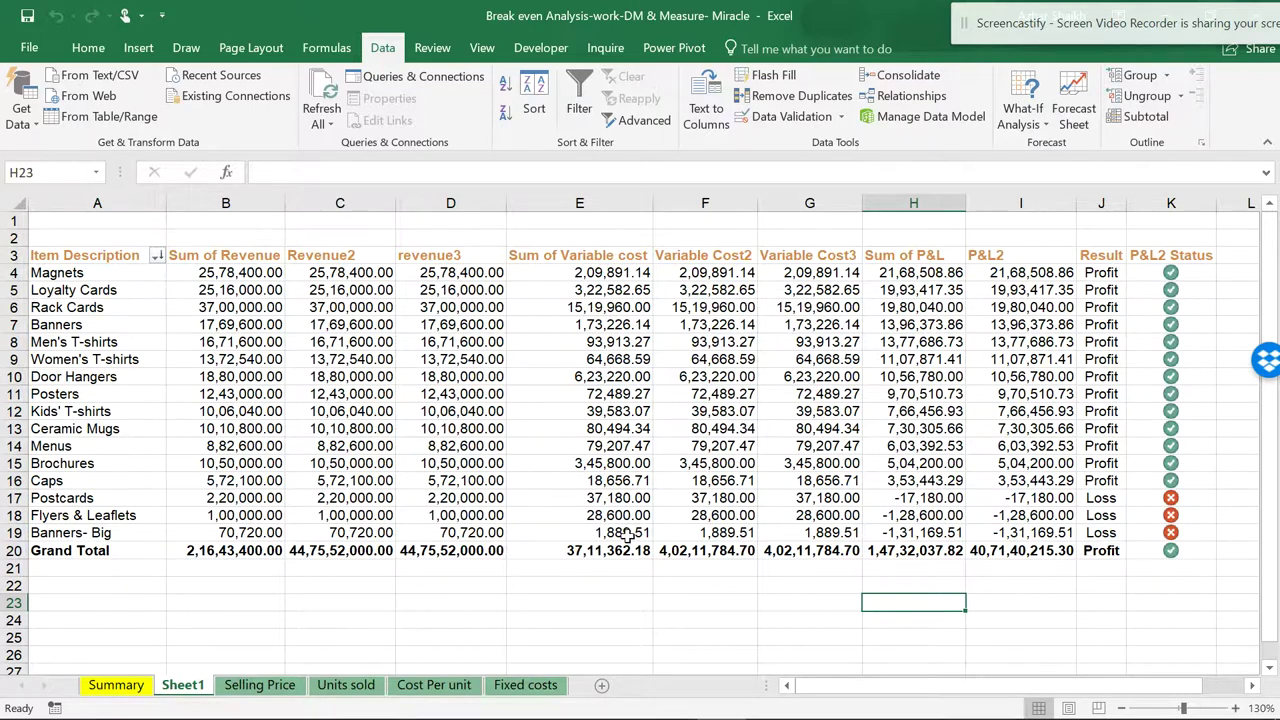
pyautogui.moveTo(455, 377)
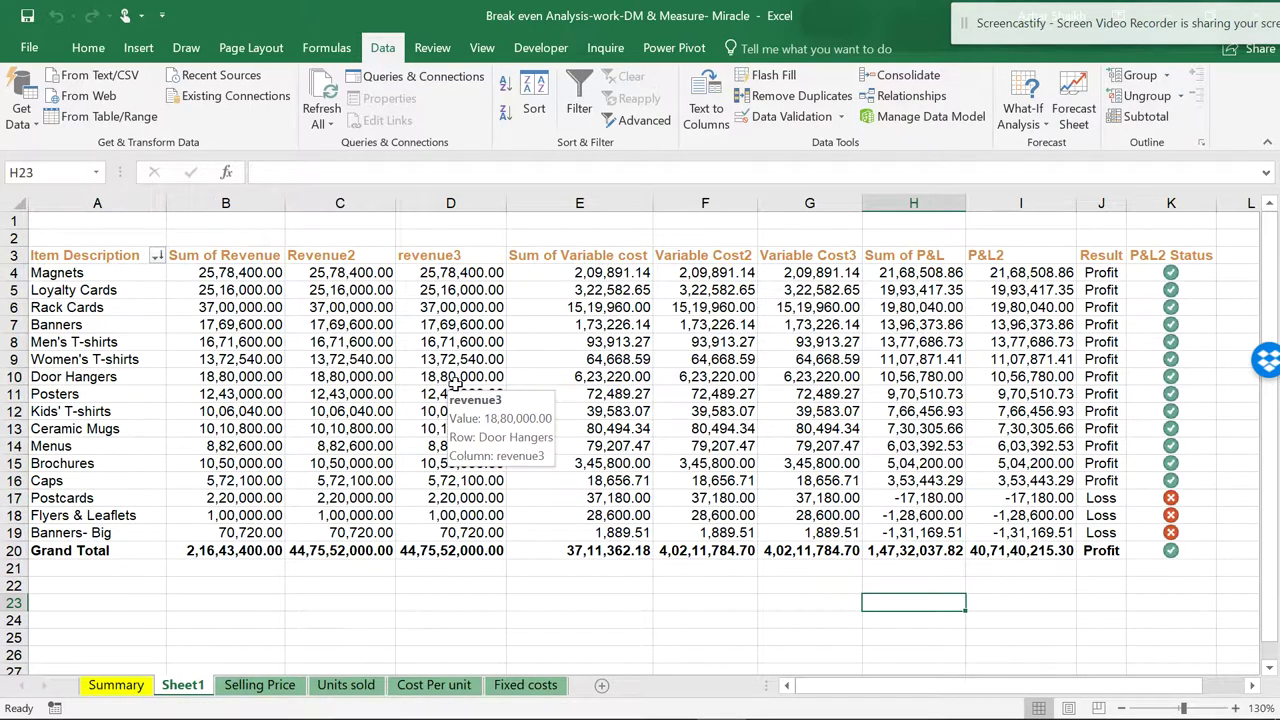
pyautogui.click(259, 685)
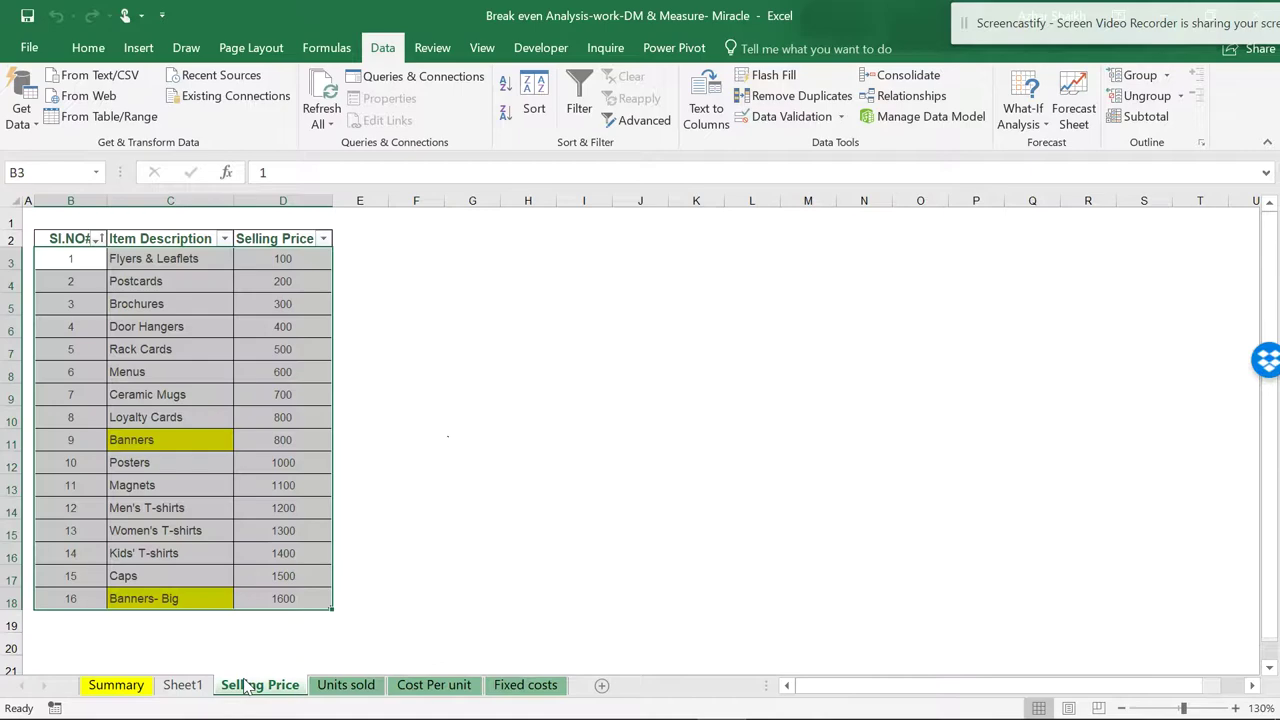
pyautogui.click(360, 575)
pyautogui.click(360, 689)
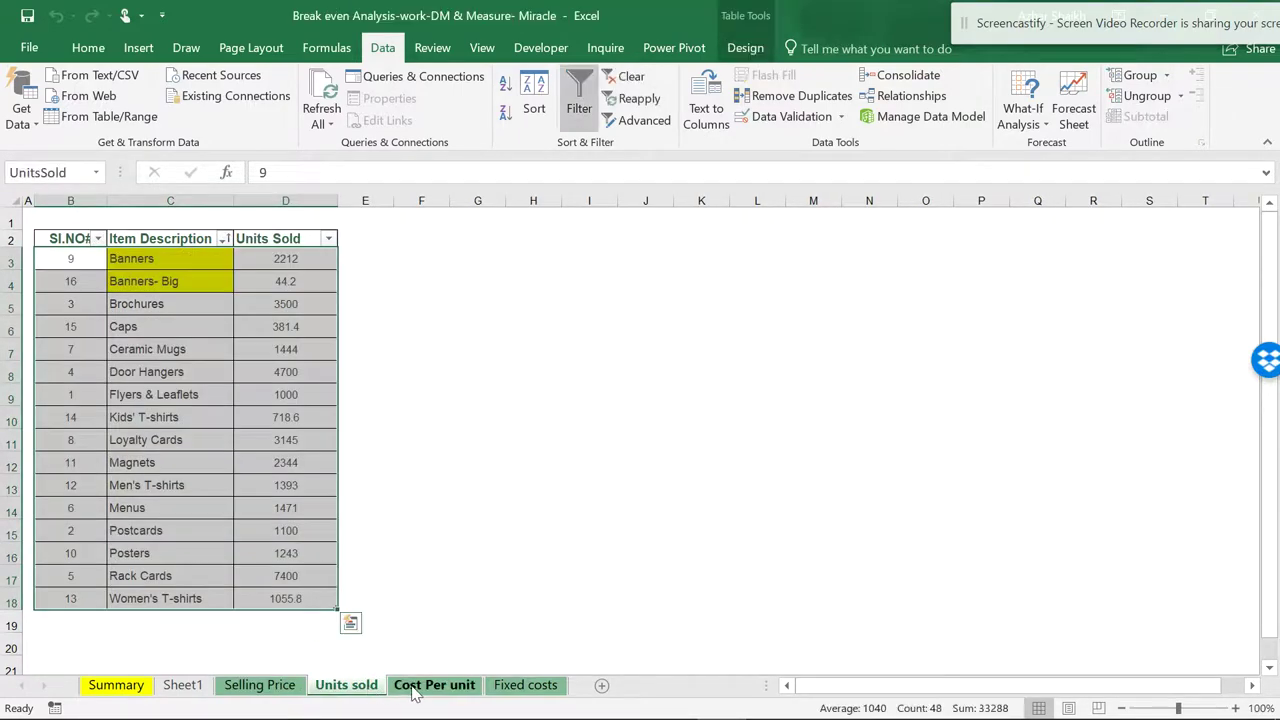
pyautogui.click(430, 688)
pyautogui.click(515, 690)
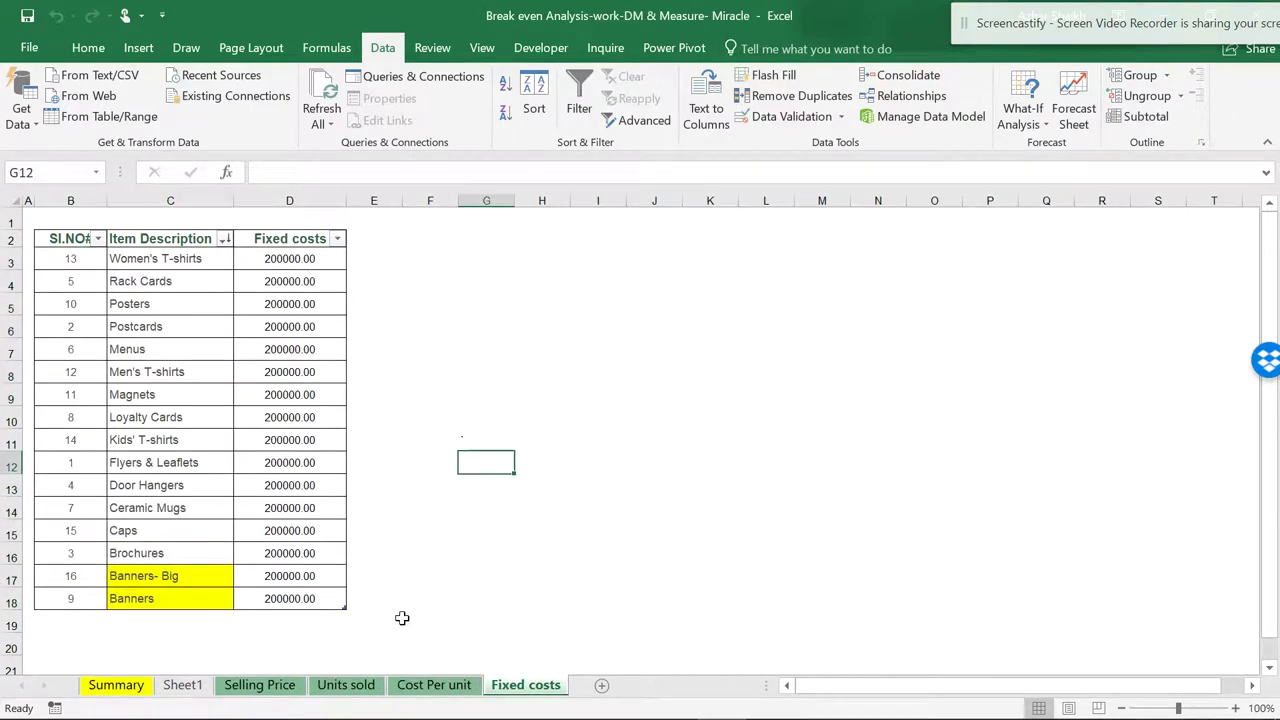
pyautogui.click(430, 686)
pyautogui.click(348, 686)
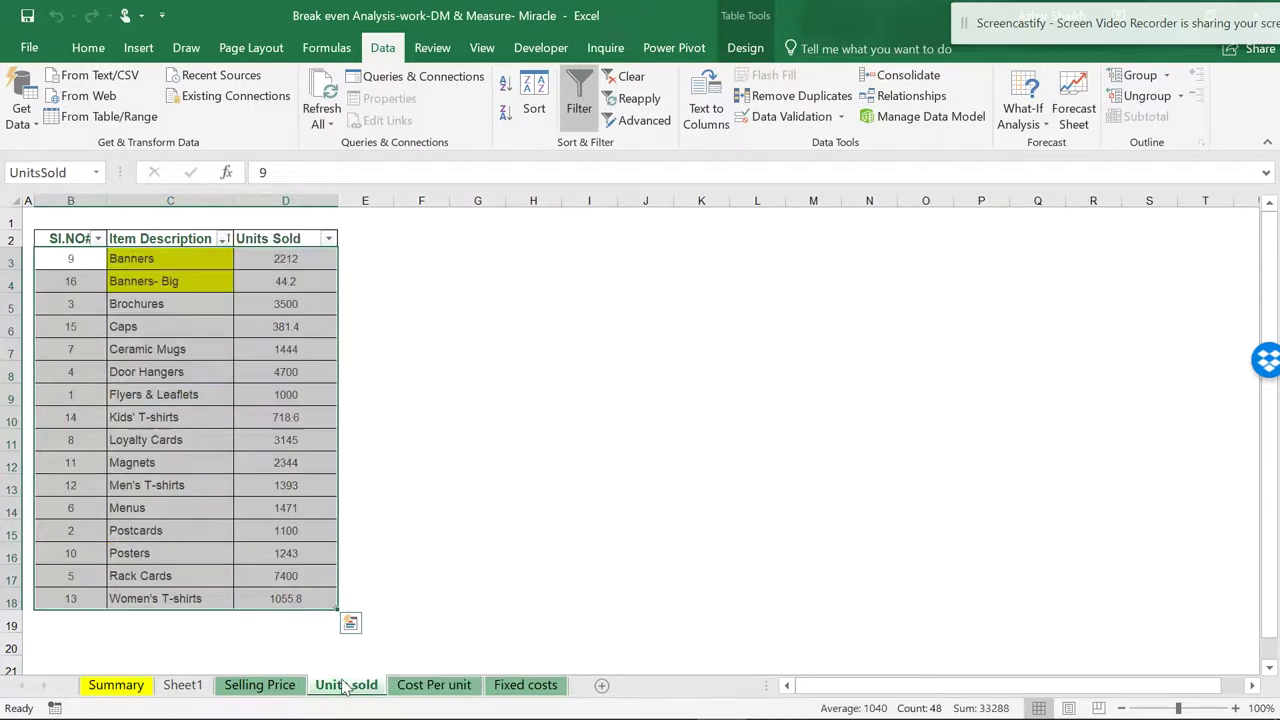
pyautogui.click(280, 690)
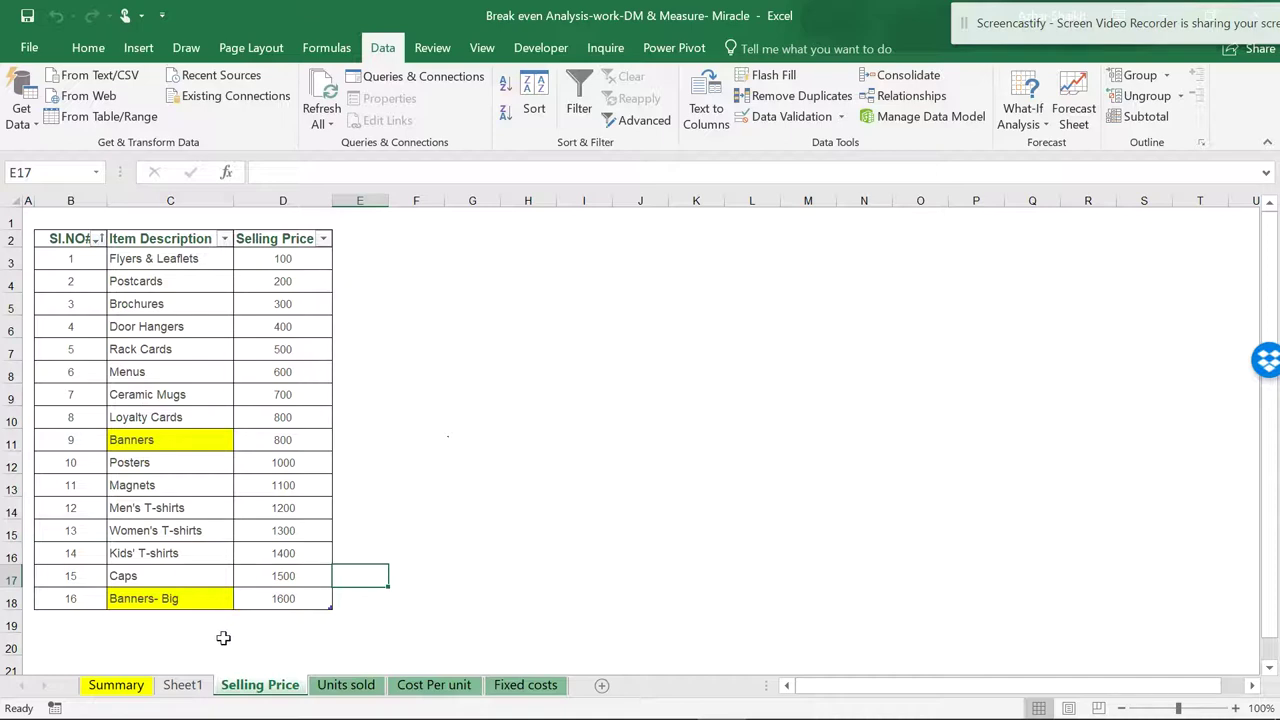
# - Read through the Summary sheet's notes on Power Pivot, revenue, variable cost, profit measures and KPIs
pyautogui.click(116, 685)
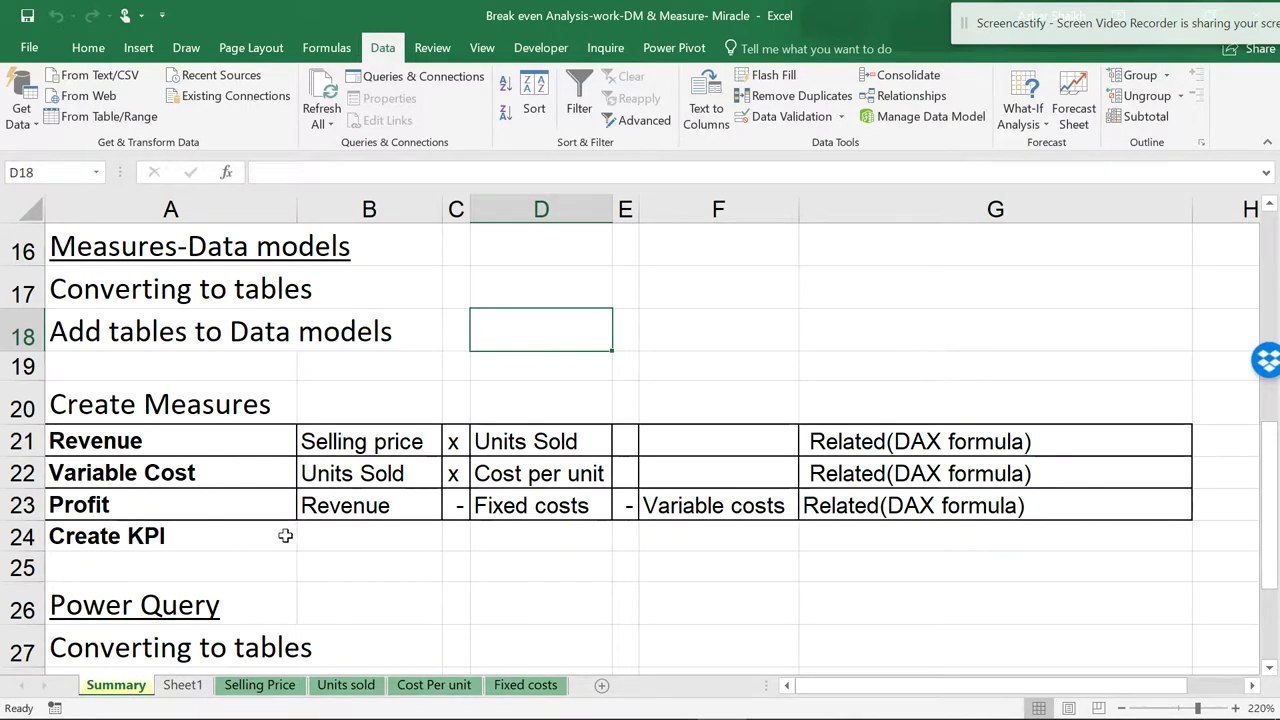
pyautogui.scroll(-1, 275, 484)
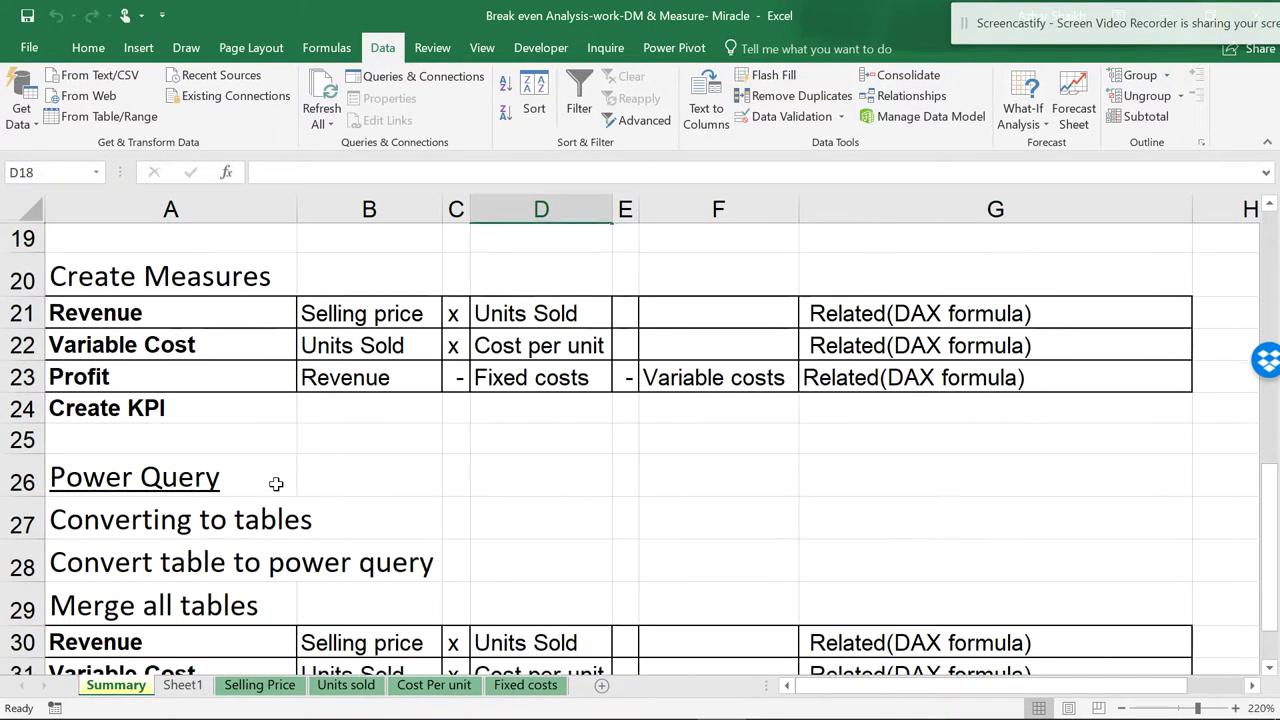
pyautogui.scroll(-1, 275, 484)
pyautogui.scroll(1, 275, 484)
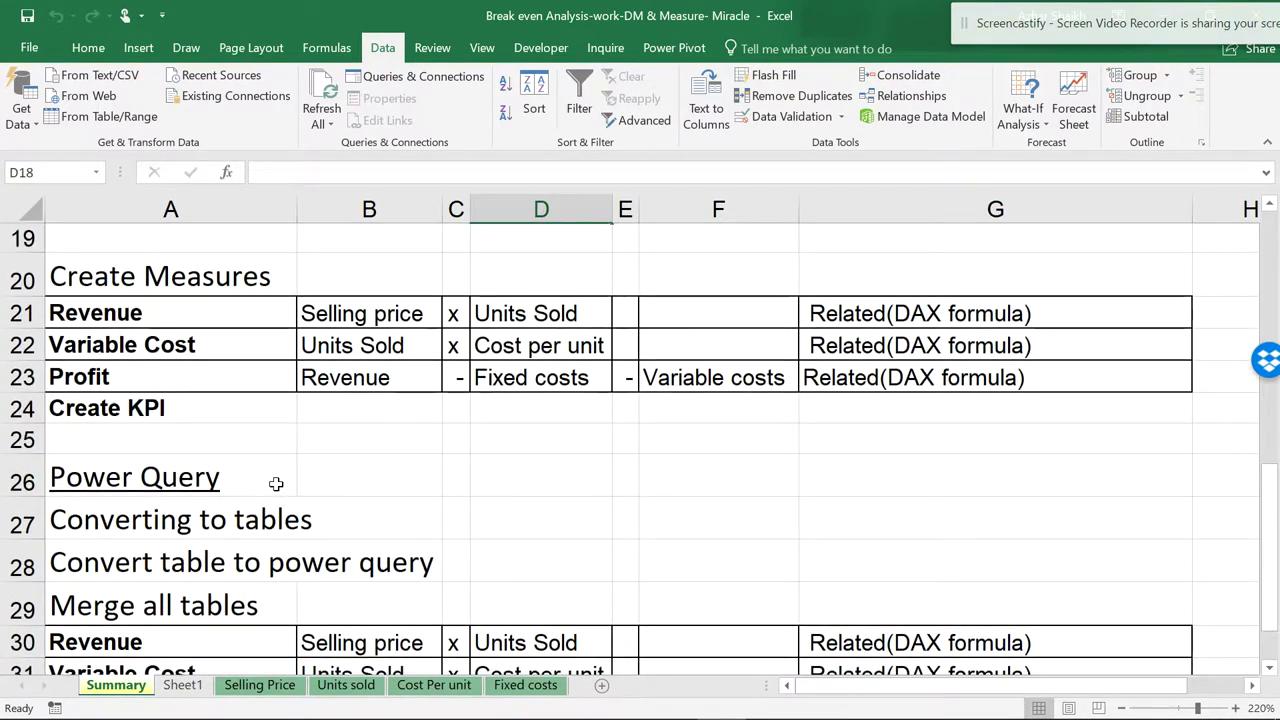
pyautogui.scroll(-1, 275, 484)
pyautogui.scroll(-2, 275, 484)
pyautogui.scroll(2, 275, 484)
pyautogui.scroll(3, 275, 484)
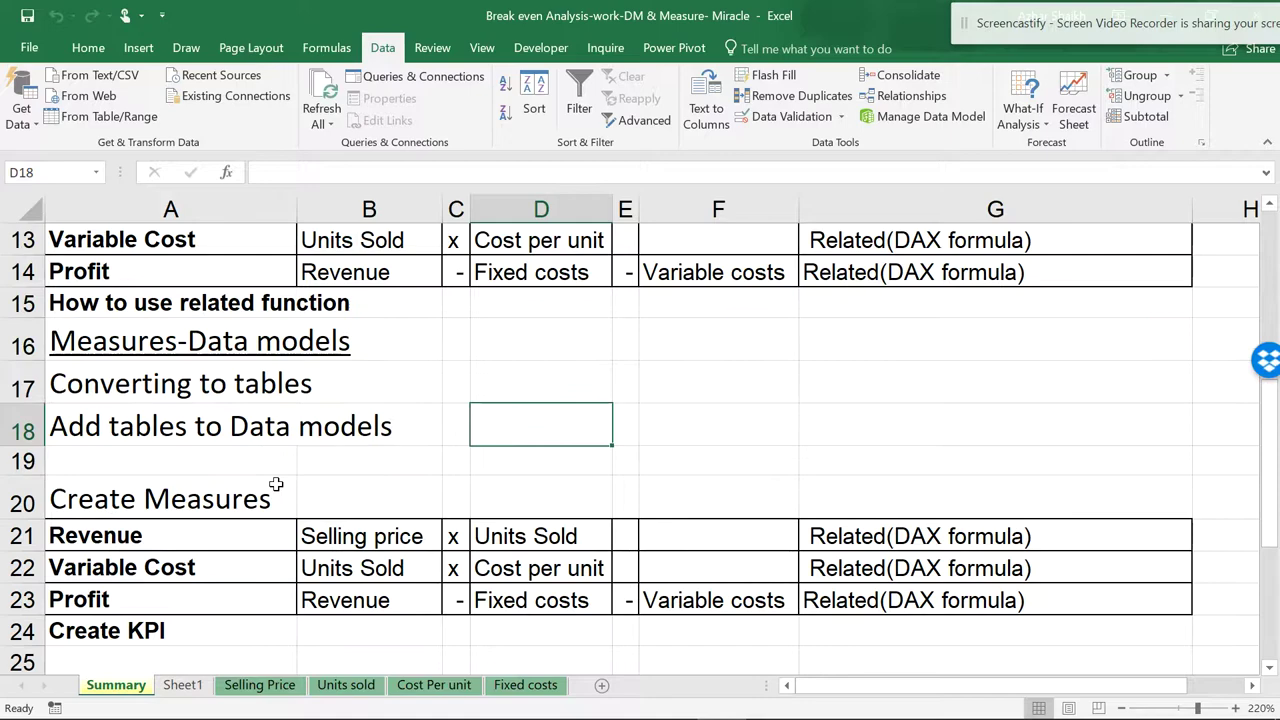
pyautogui.scroll(2, 275, 484)
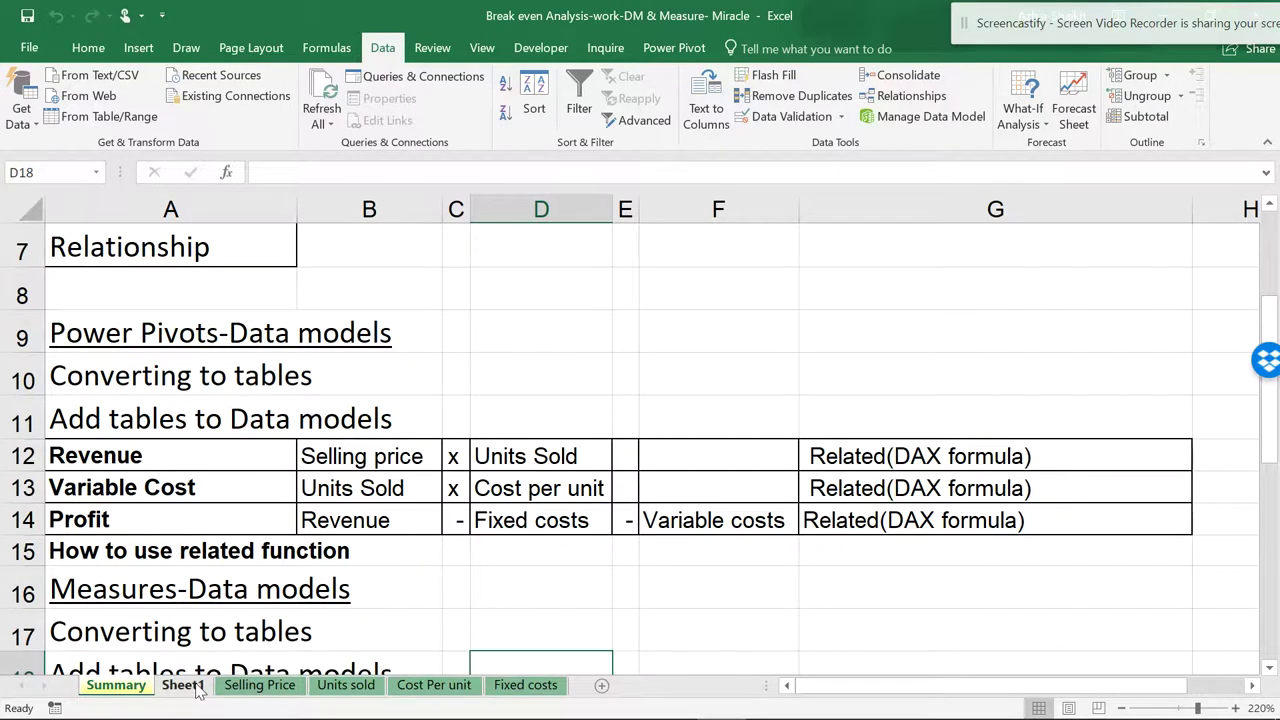
# - Return to Sheet1's revenue and P&L pivot table with the Power Pivot ribbon showing
pyautogui.click(247, 688)
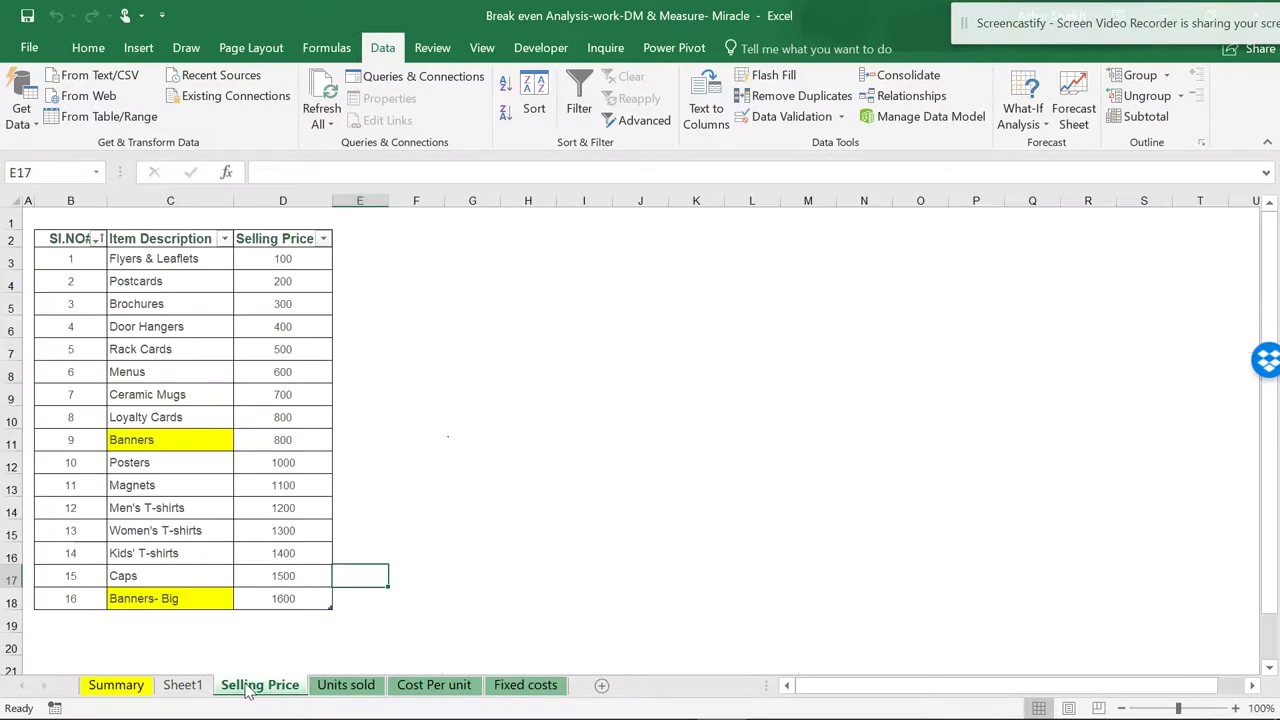
pyautogui.click(186, 686)
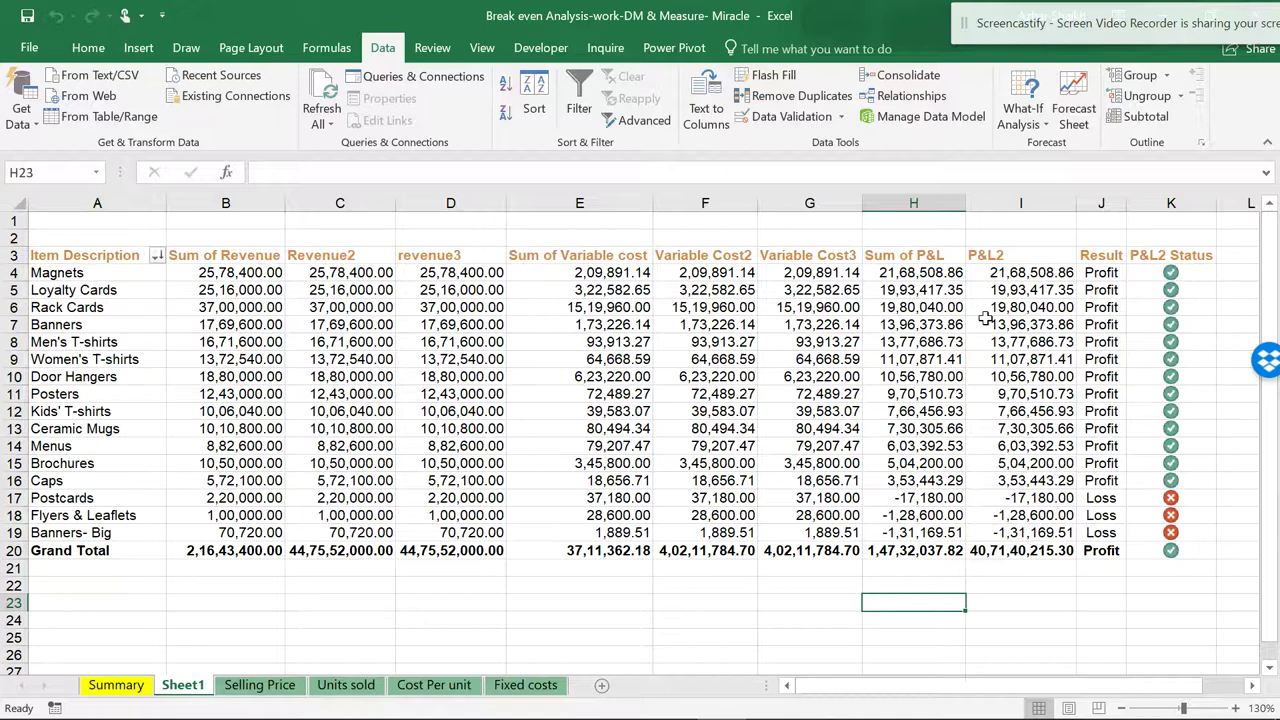
pyautogui.click(673, 48)
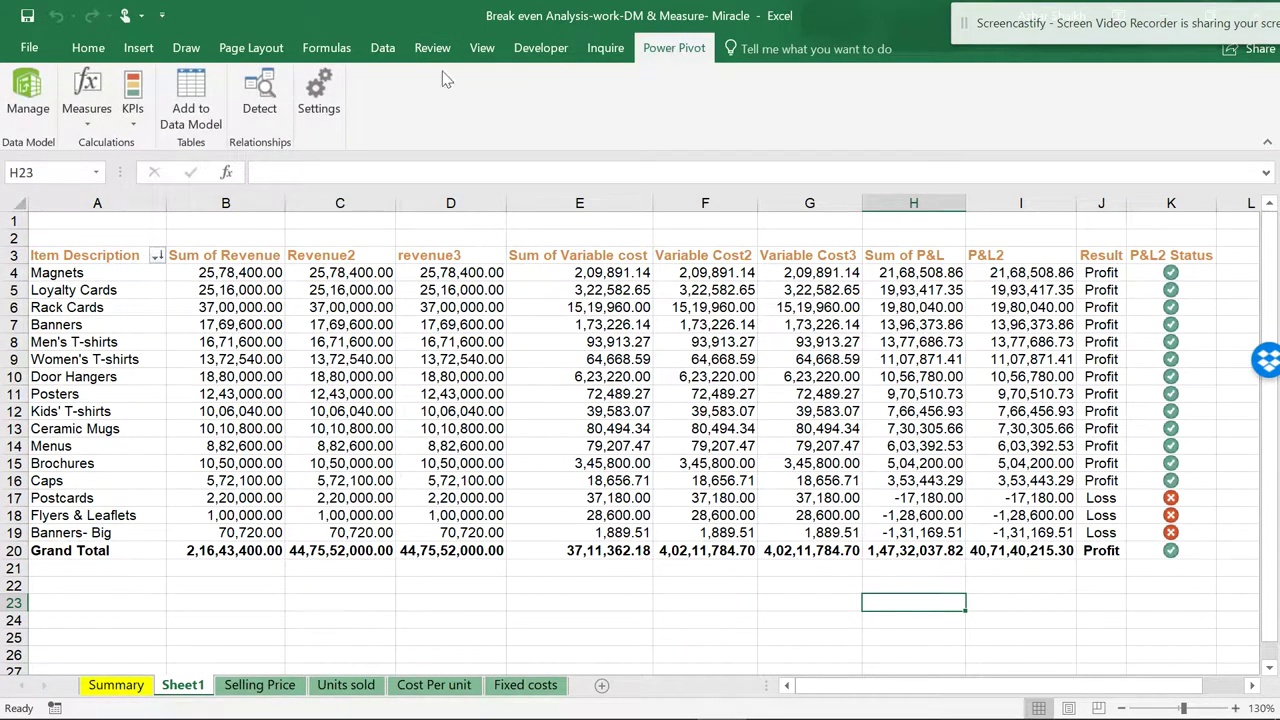
# - Inspect the data model's six relationships, including CPU–FixedCosts, in Manage Relationships, then close it
pyautogui.click(28, 92)
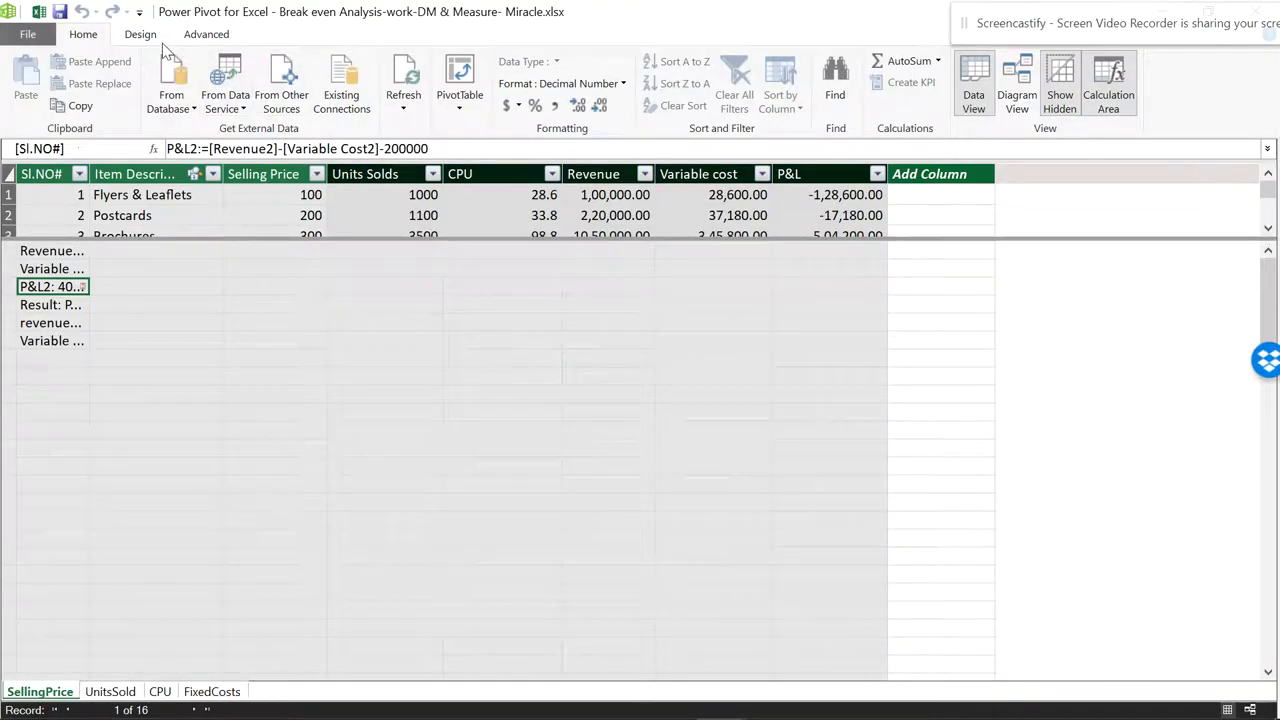
pyautogui.click(148, 36)
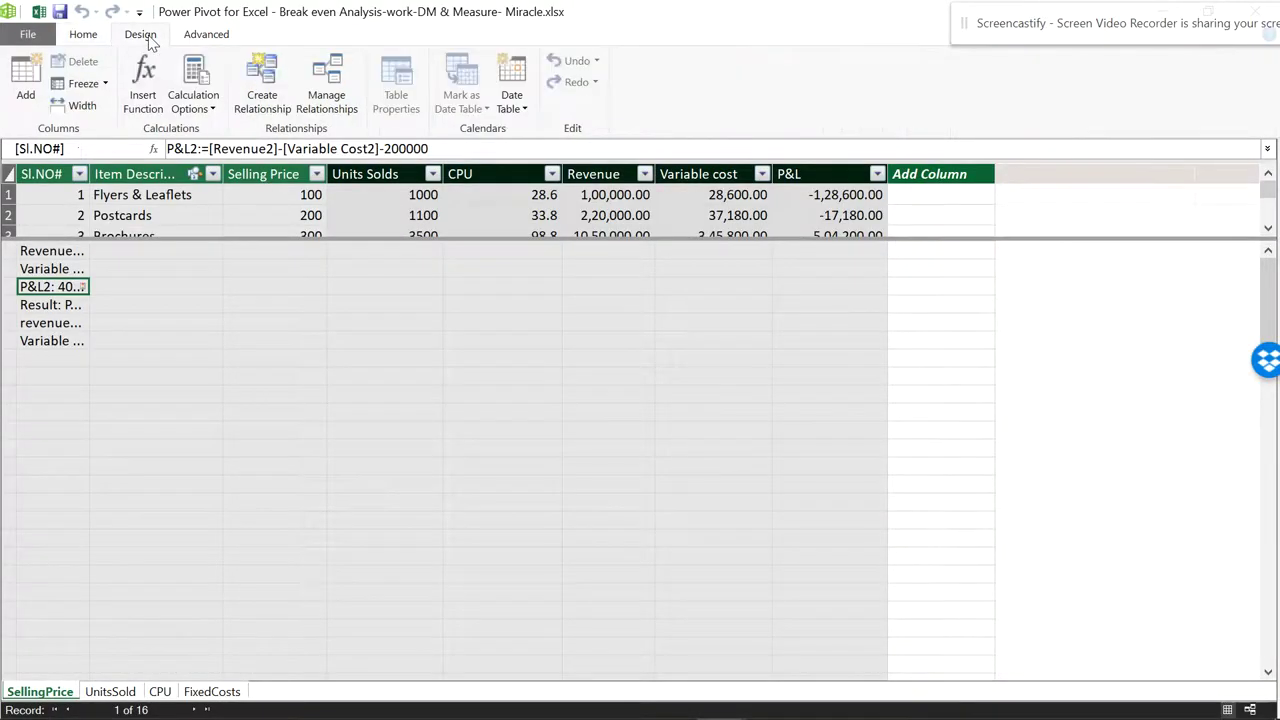
pyautogui.click(322, 103)
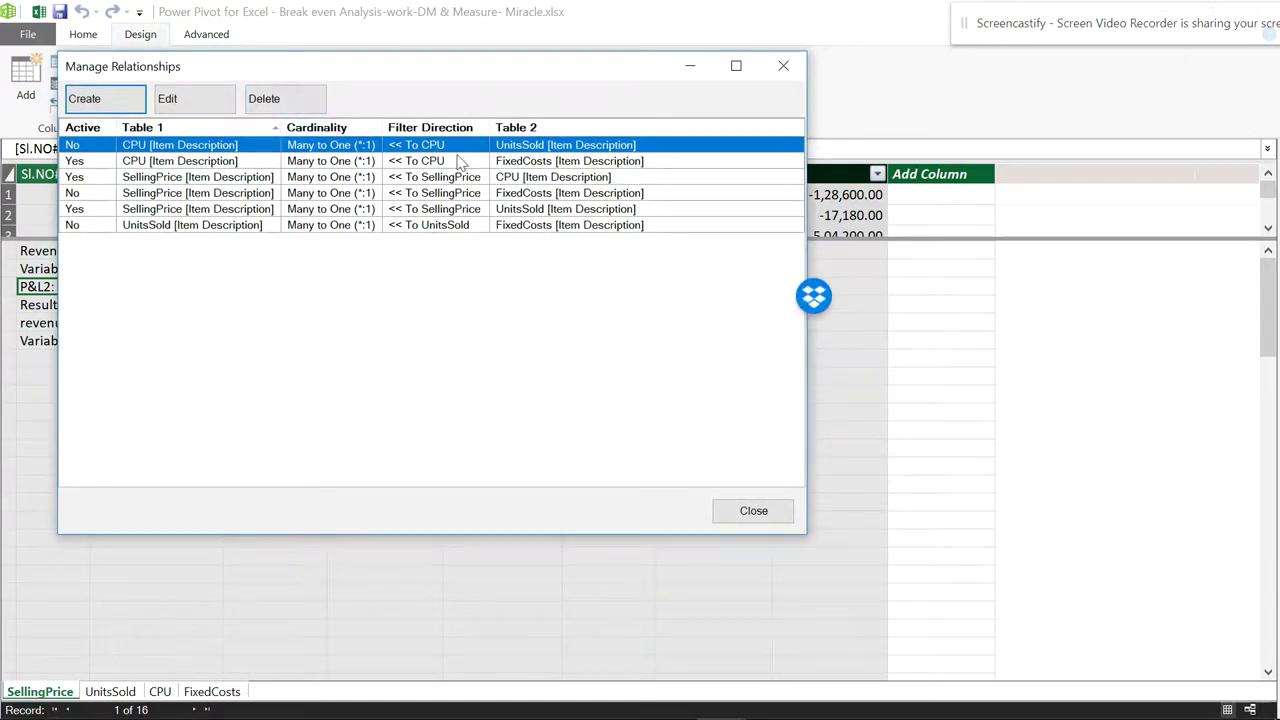
pyautogui.click(271, 163)
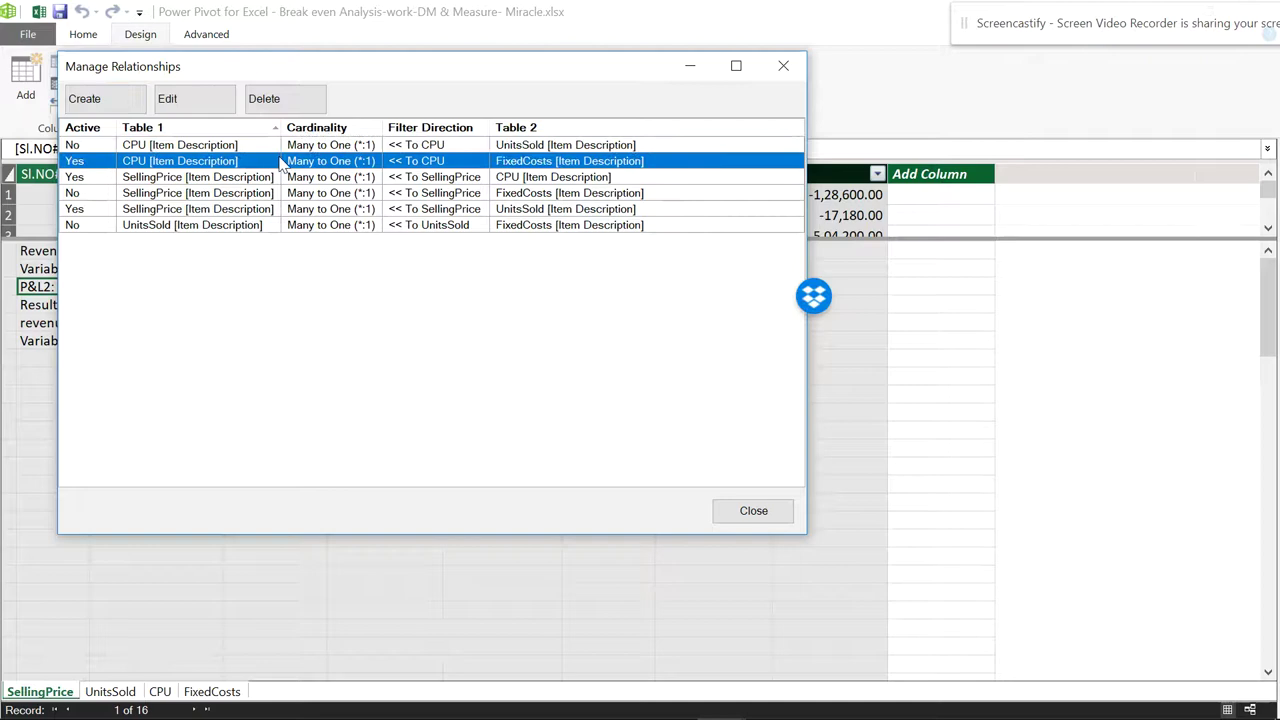
pyautogui.click(783, 66)
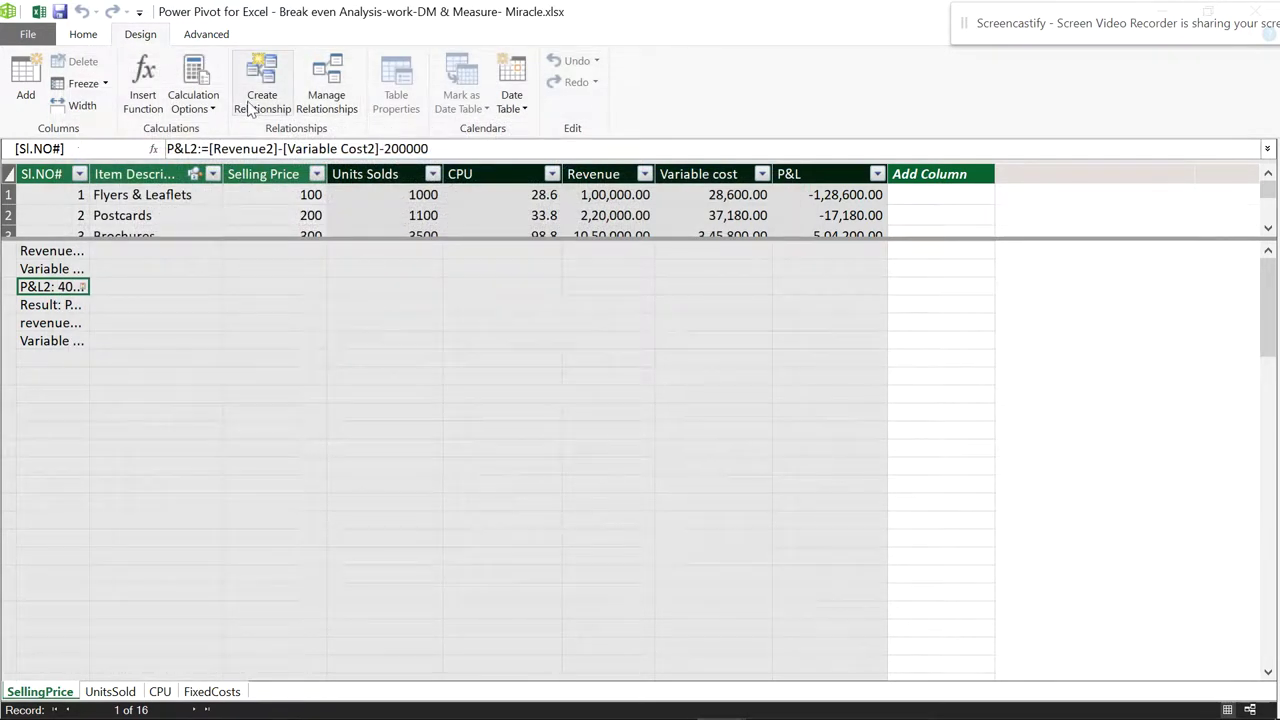
# - Show the SellingPrice, UnitsSold, CPU and FixedCosts tables in Diagram View, maximized
pyautogui.click(206, 34)
pyautogui.click(140, 34)
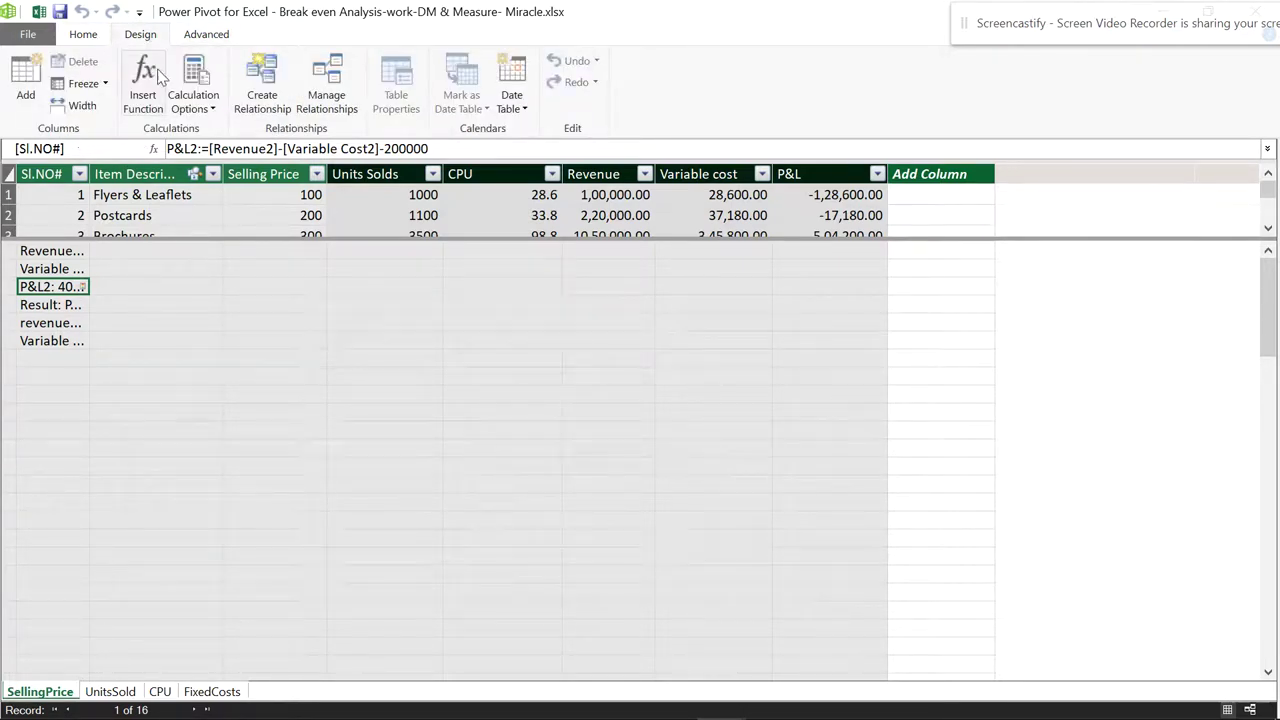
pyautogui.click(86, 36)
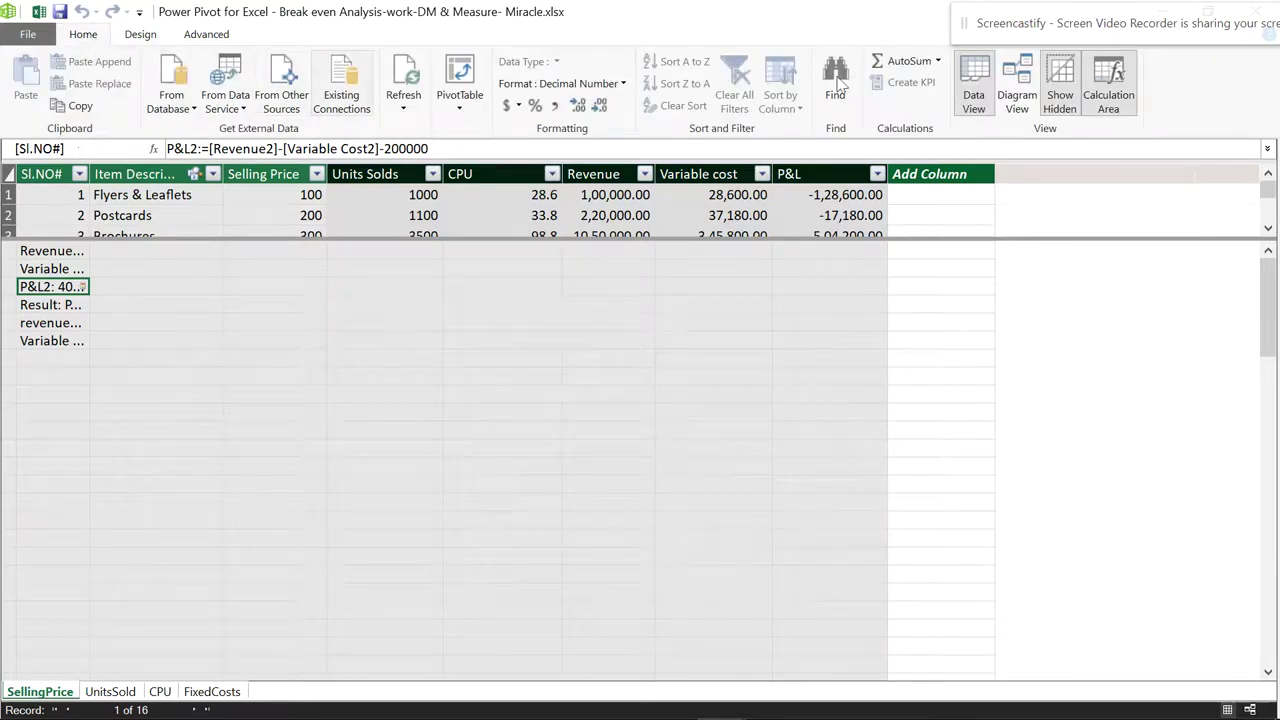
pyautogui.click(1014, 92)
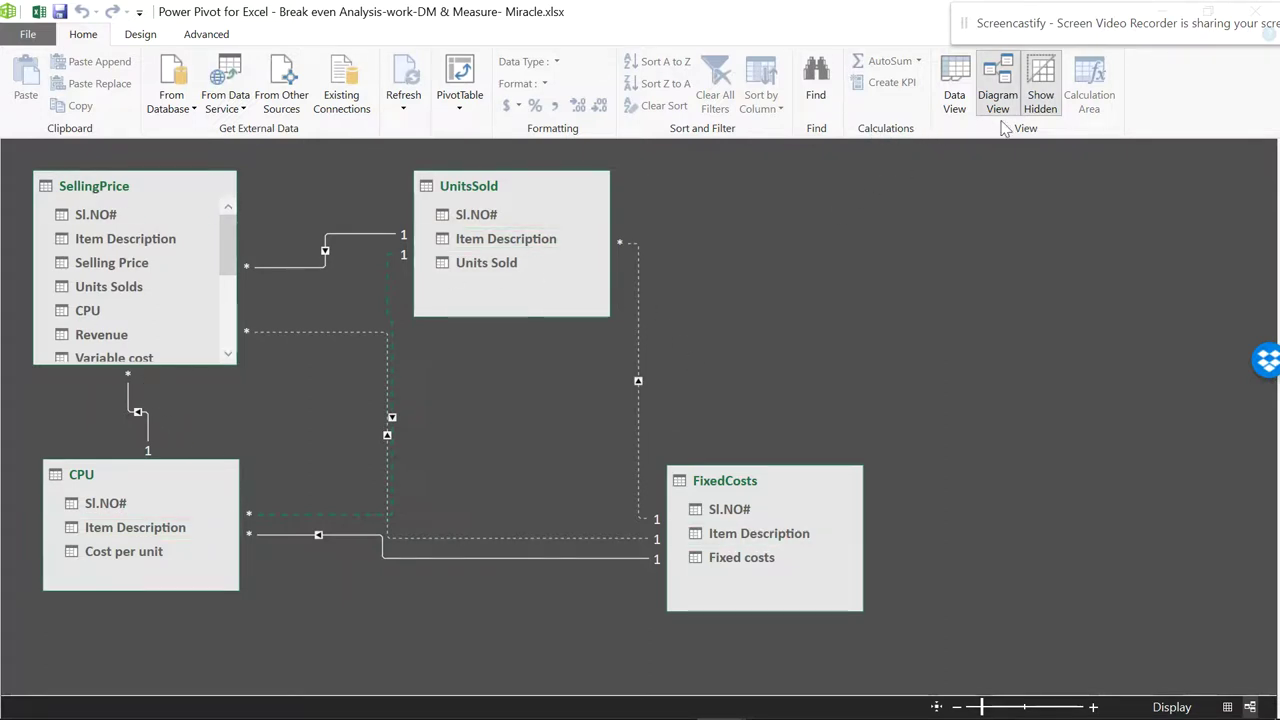
pyautogui.moveTo(897, 12); pyautogui.dragTo(800, 16)
pyautogui.doubleClick(905, 28)
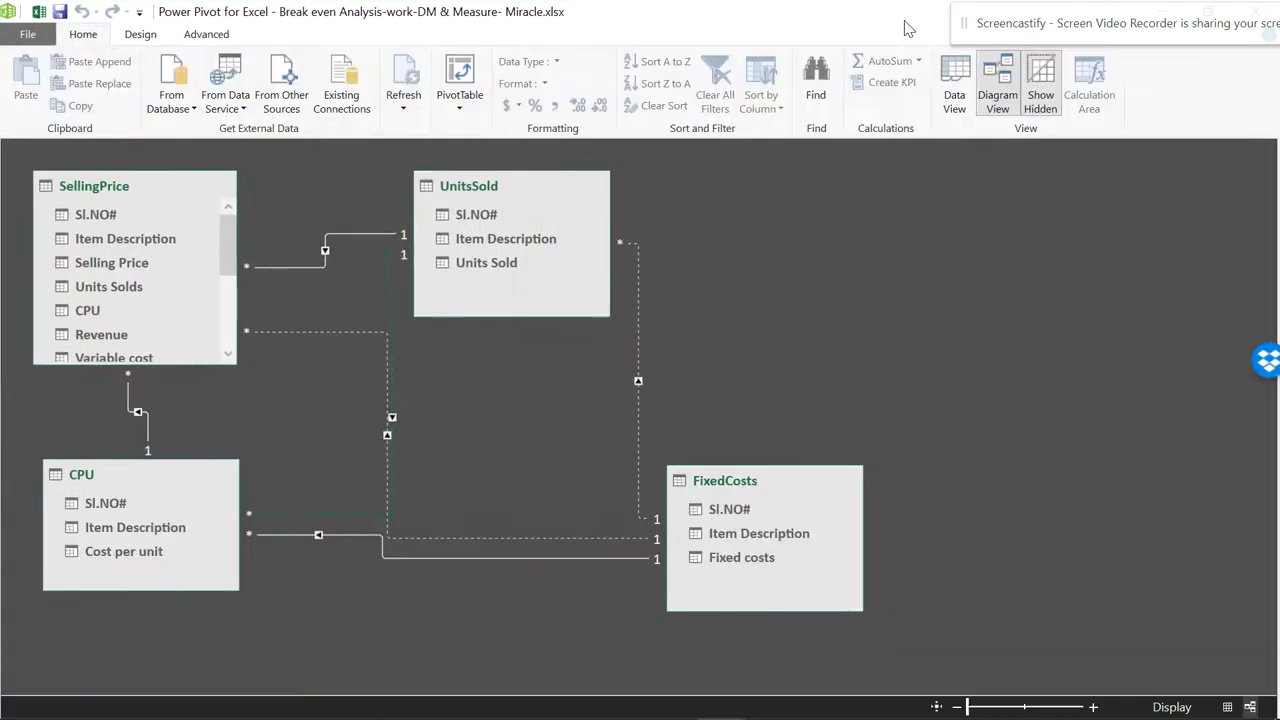
# - Bring the Power Pivot diagram back in front of Excel and maximize it again
pyautogui.doubleClick(857, 30)
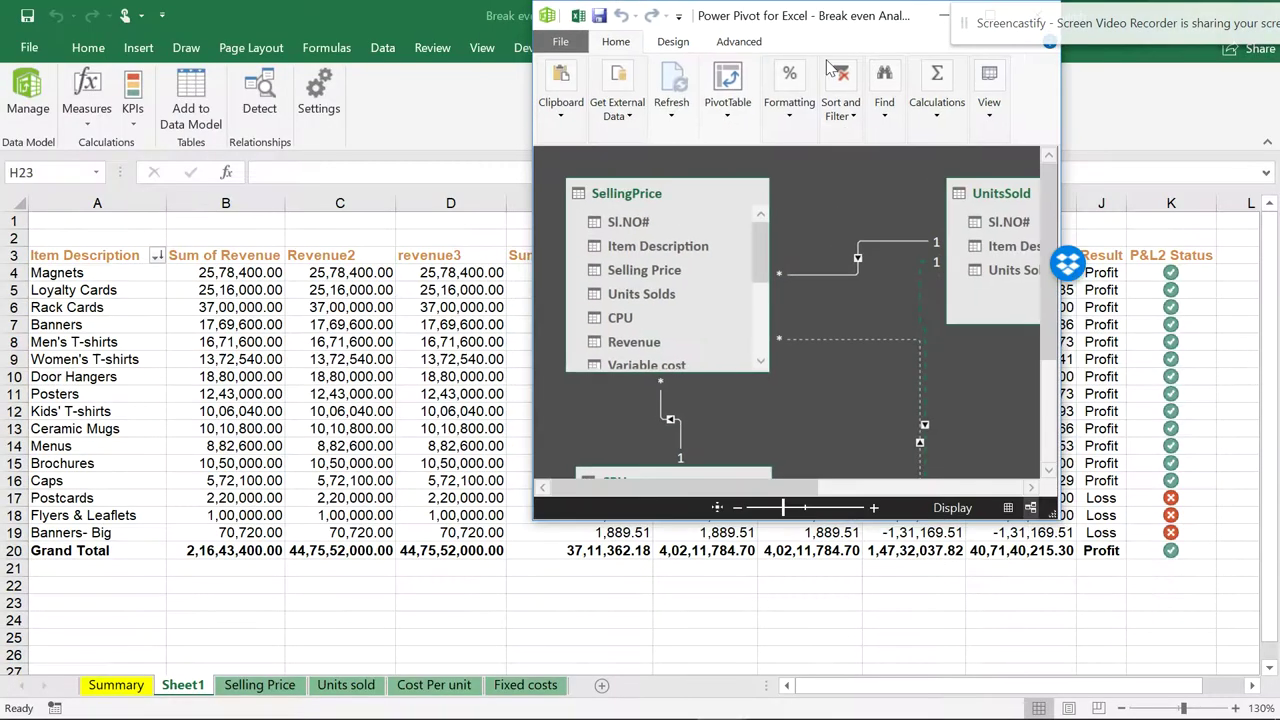
pyautogui.hotkey('alt', 'Tab')
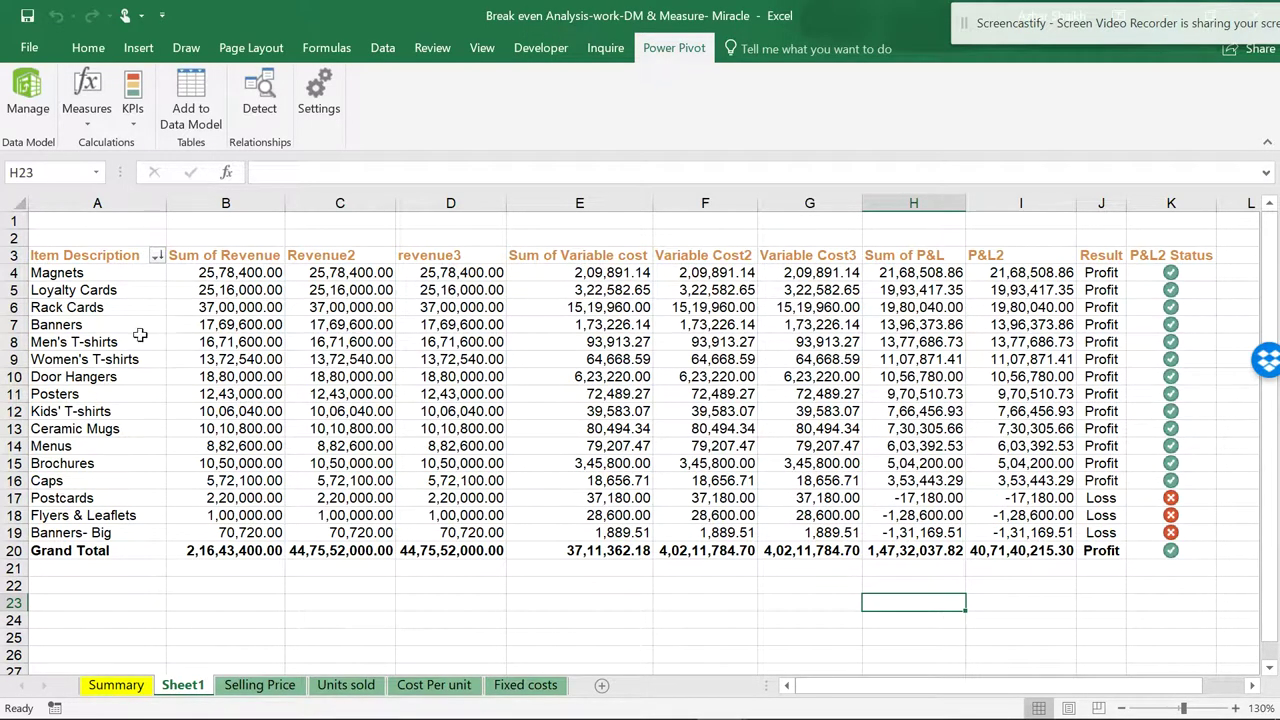
pyautogui.moveTo(588, 708)
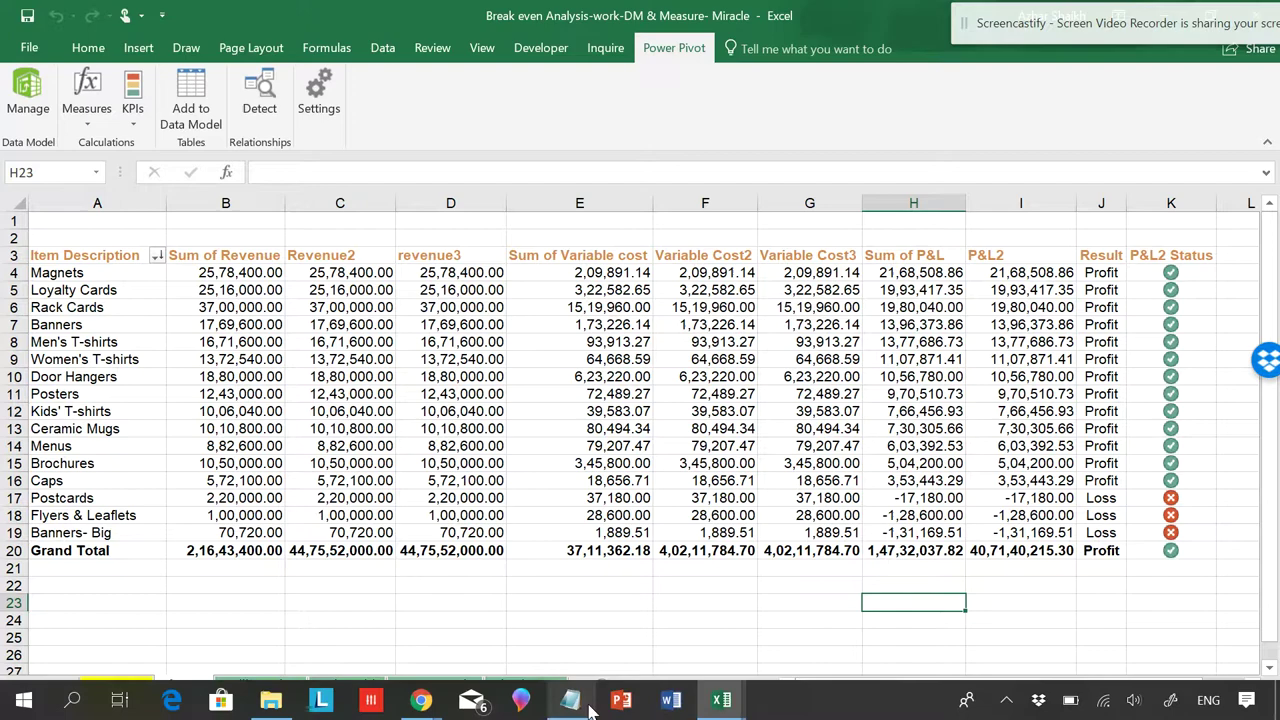
pyautogui.moveTo(722, 700)
pyautogui.click(900, 570)
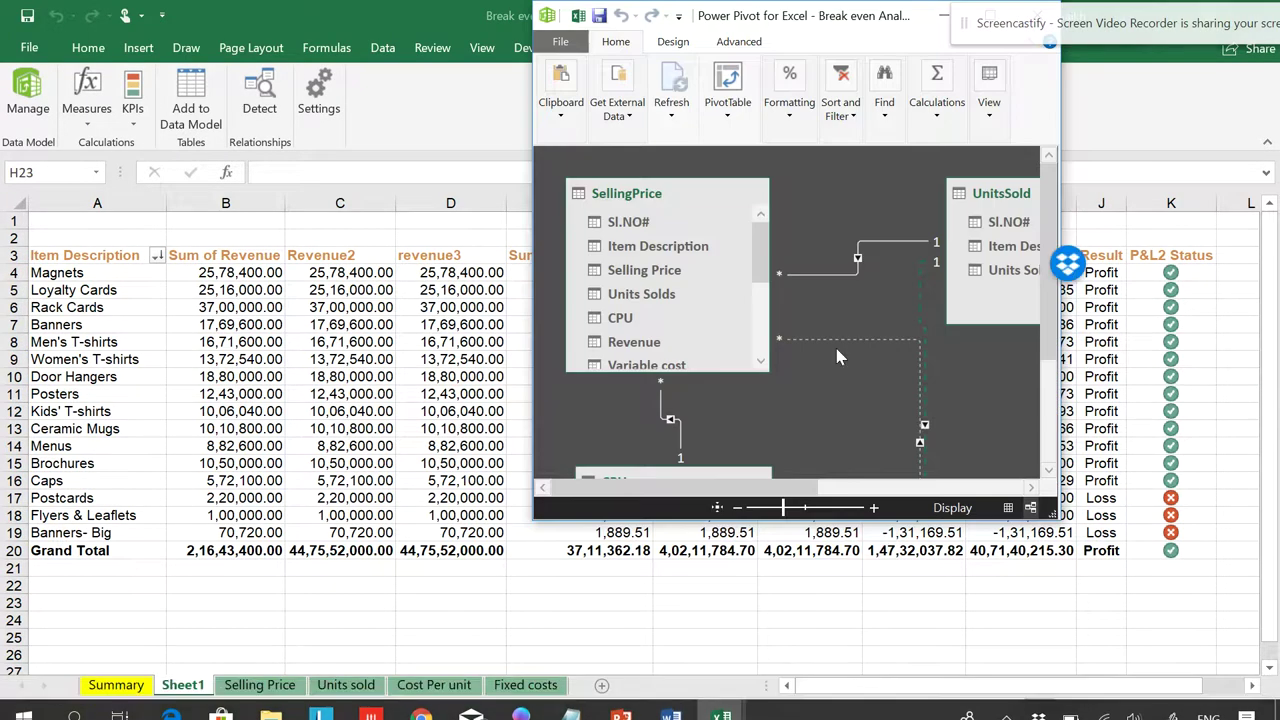
pyautogui.click(944, 16)
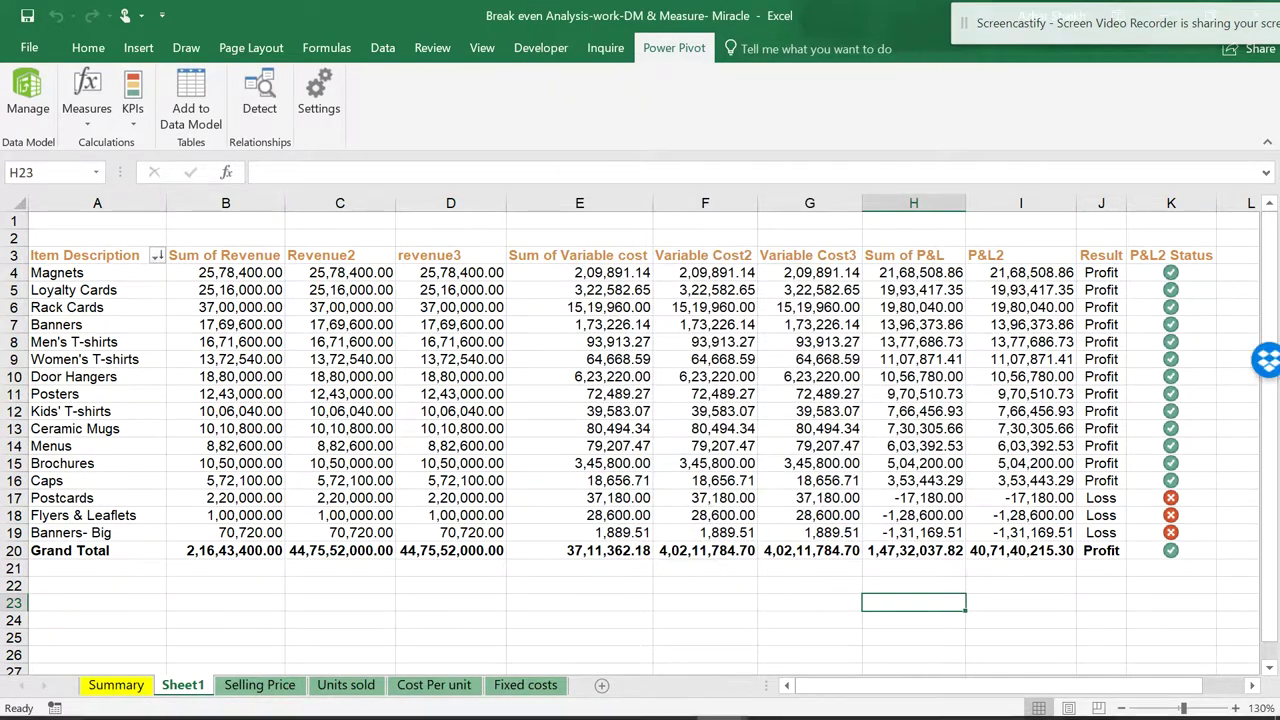
pyautogui.moveTo(721, 712)
pyautogui.click(806, 655)
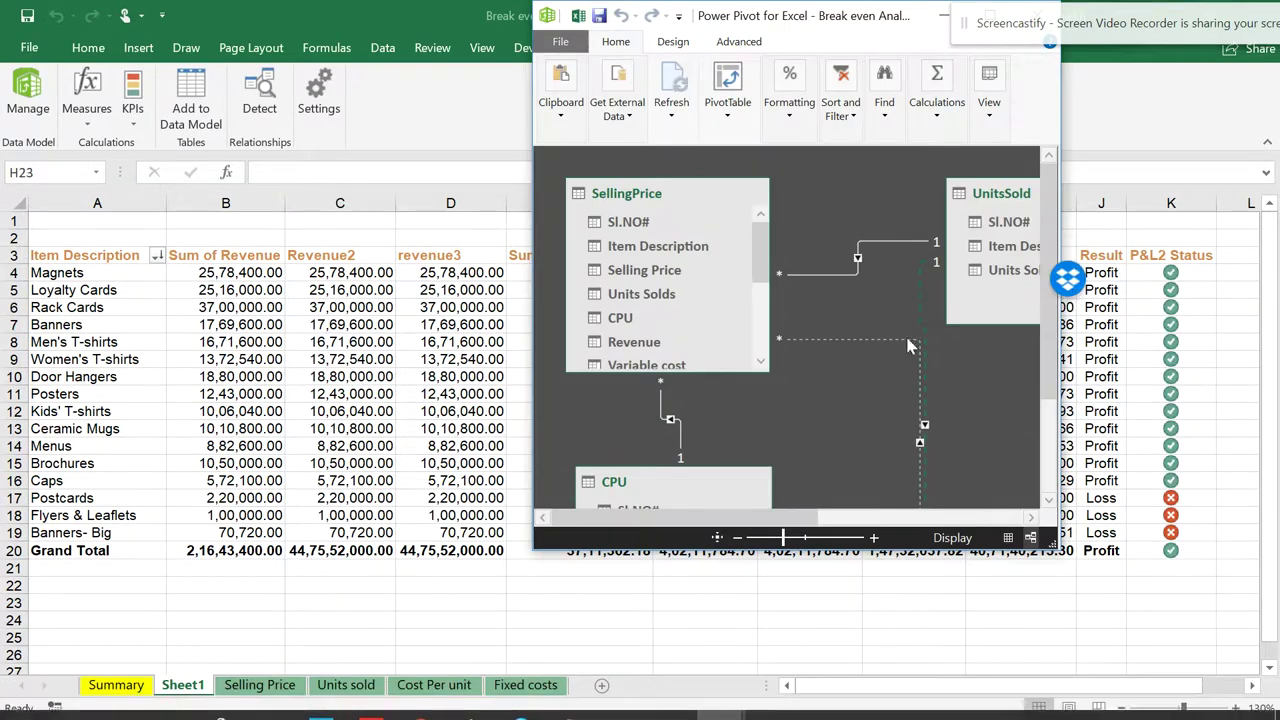
pyautogui.moveTo(870, 30); pyautogui.dragTo(672, 30)
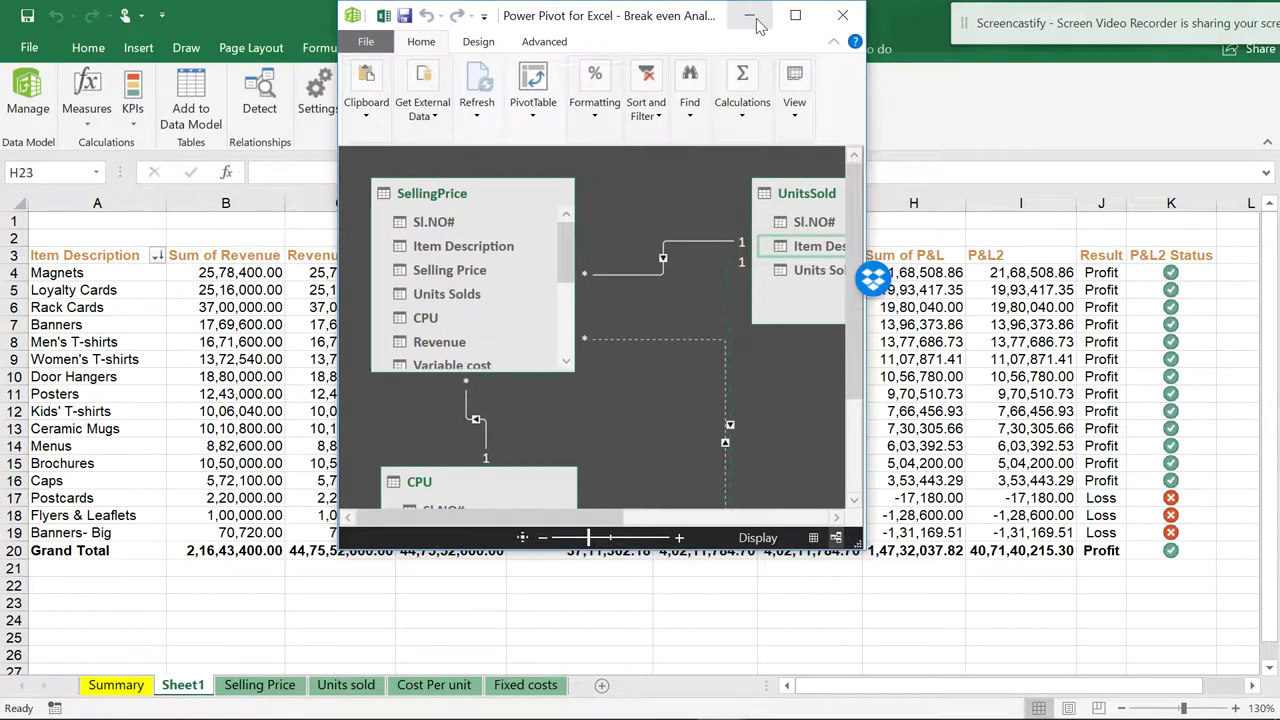
pyautogui.doubleClick(800, 25)
# - Select the SellingPrice–UnitsSold relationship line to trace its Item Description link
pyautogui.click(327, 265)
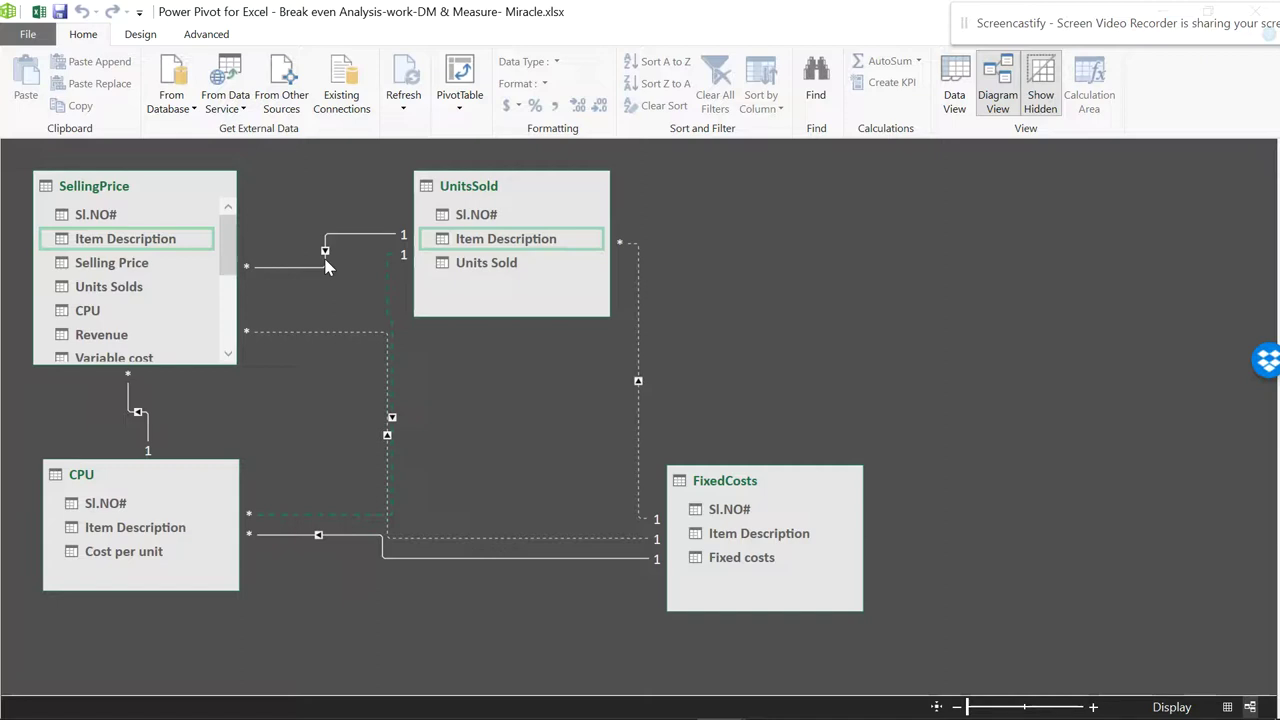
pyautogui.click(327, 265)
pyautogui.click(323, 257)
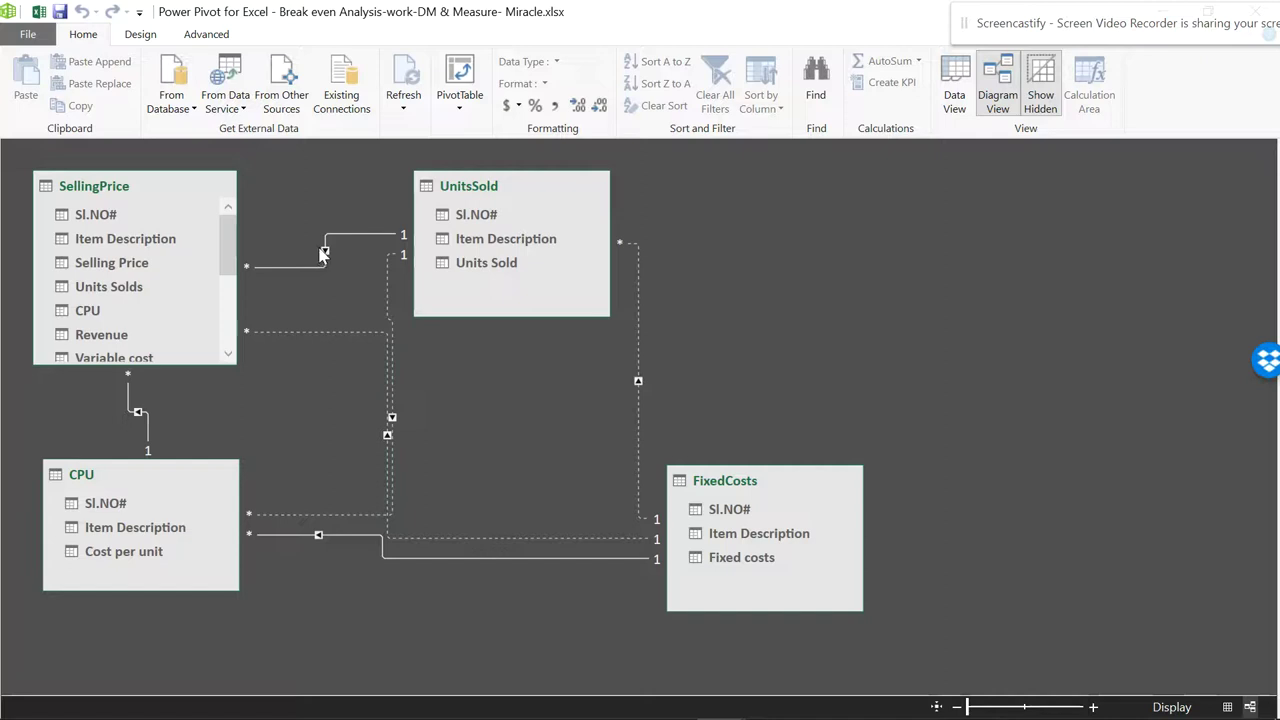
# - Mark the SellingPrice–UnitsSold relationship on Item Description as inactive
pyautogui.rightClick(326, 255)
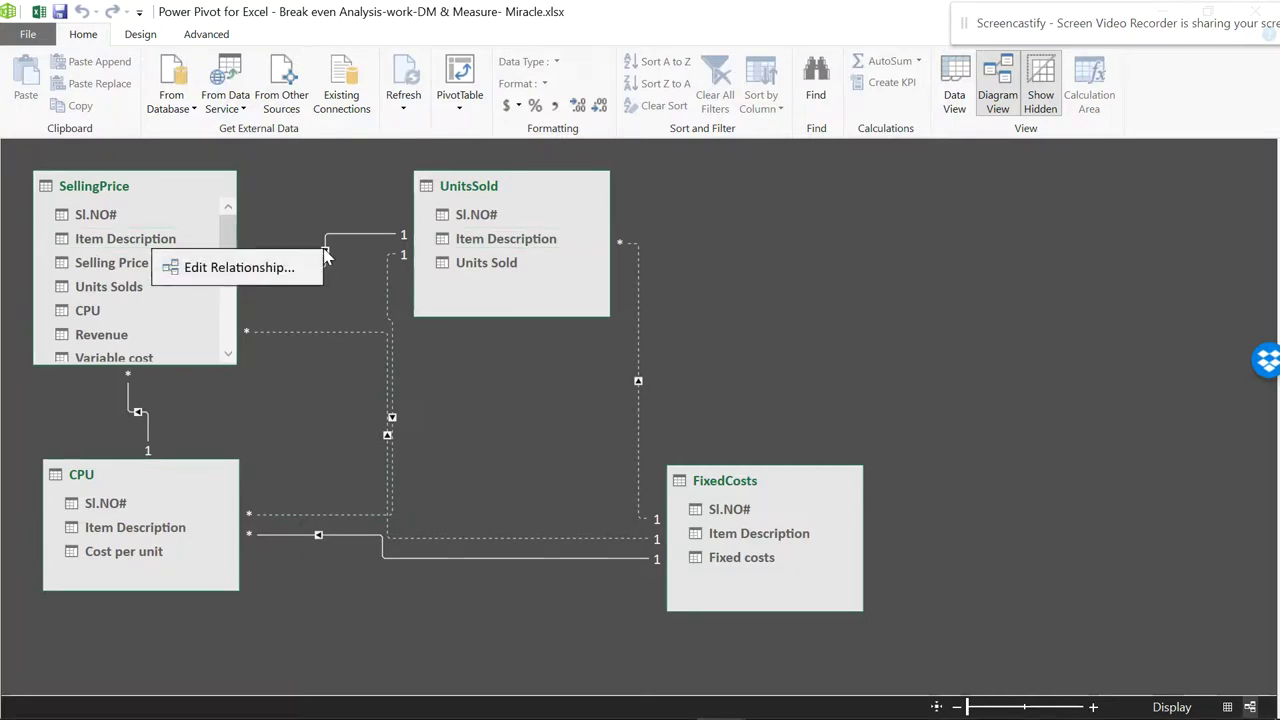
pyautogui.click(285, 283)
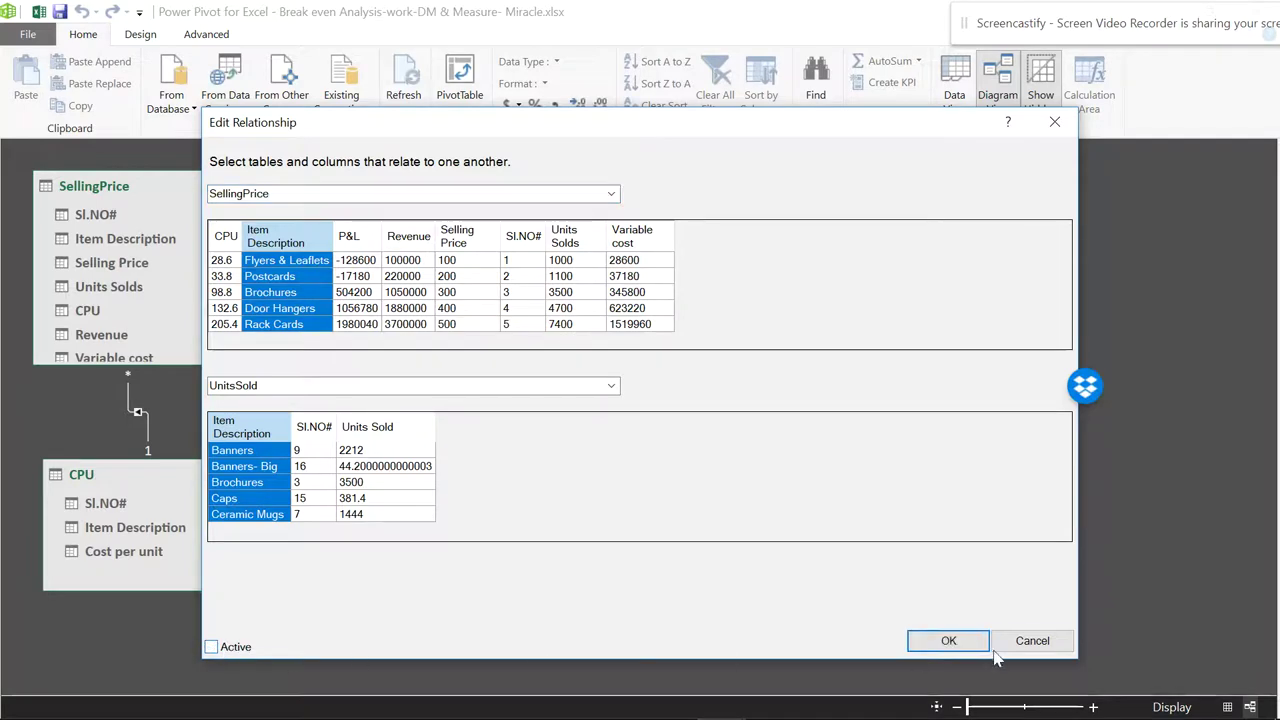
pyautogui.click(948, 640)
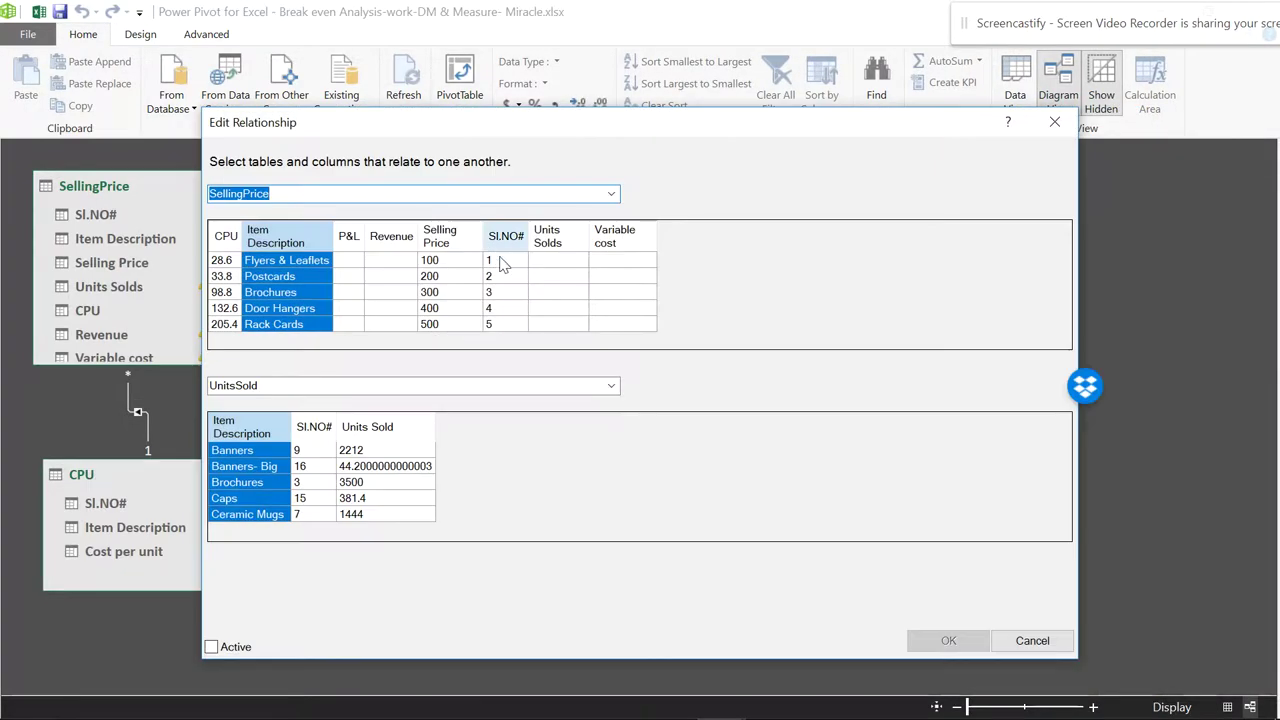
pyautogui.click(1022, 643)
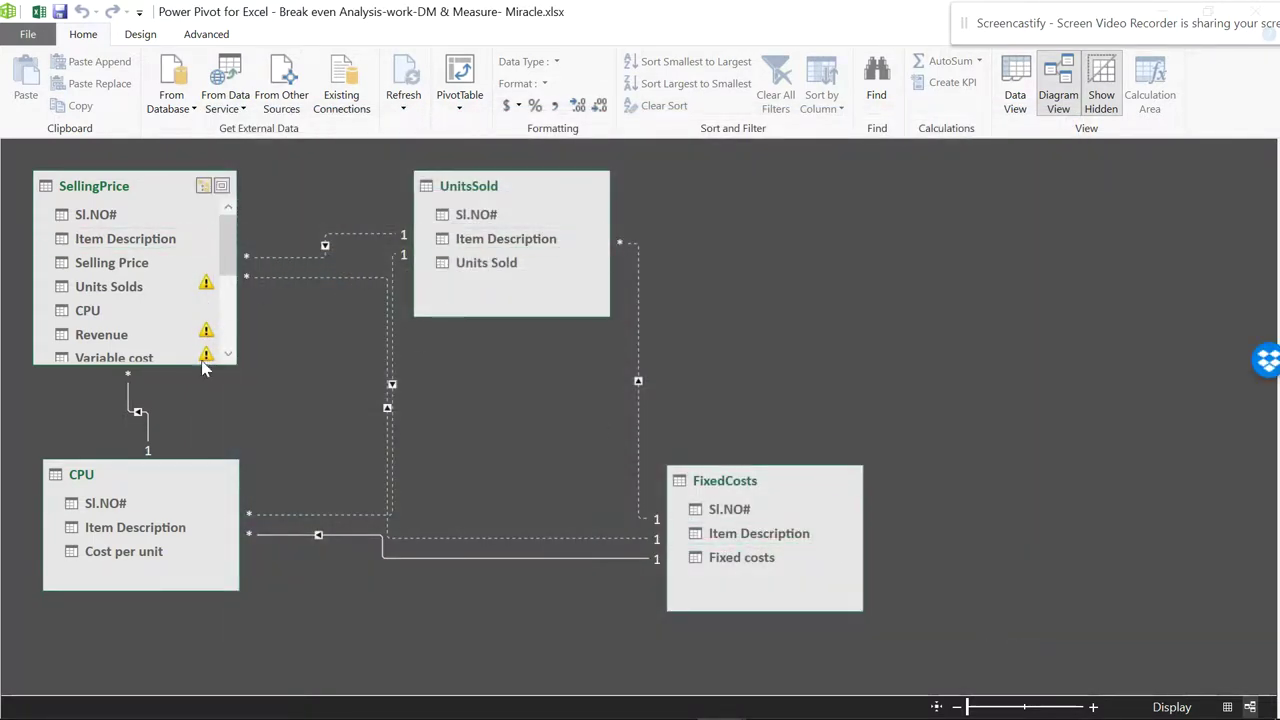
# - Delete the SellingPrice–FixedCosts relationship from the data model
pyautogui.rightClick(321, 249)
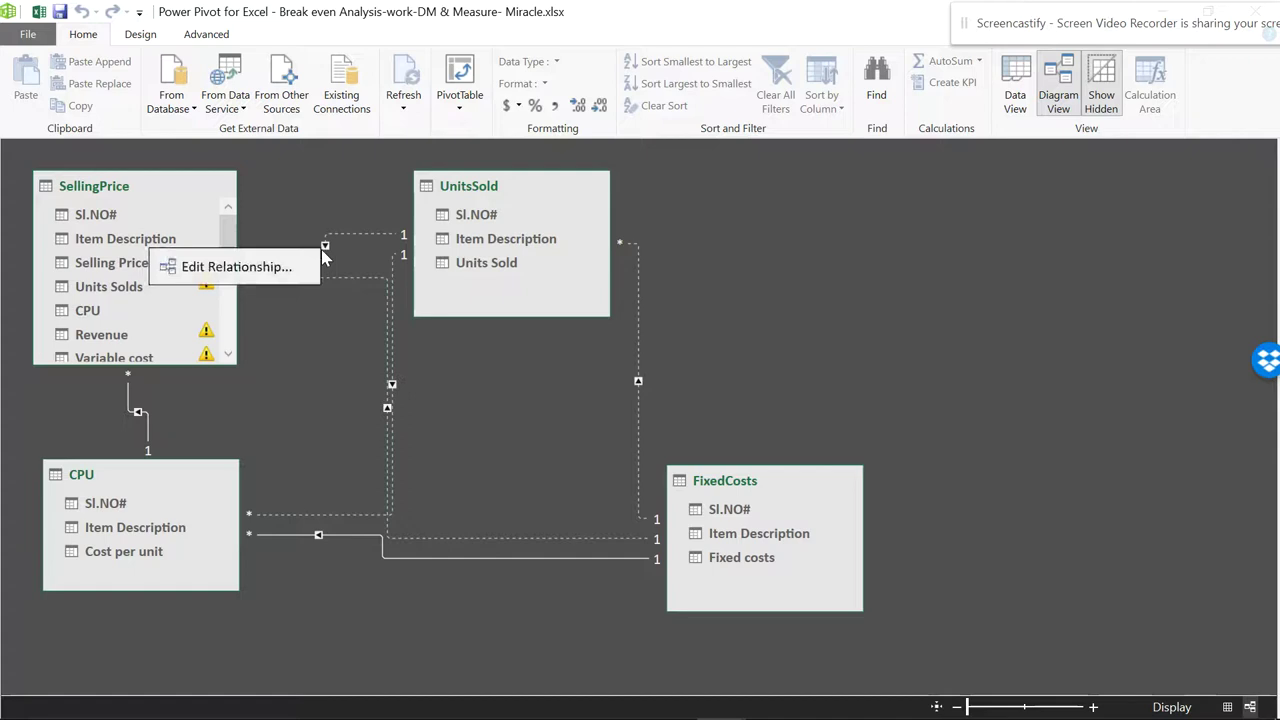
pyautogui.rightClick(359, 276)
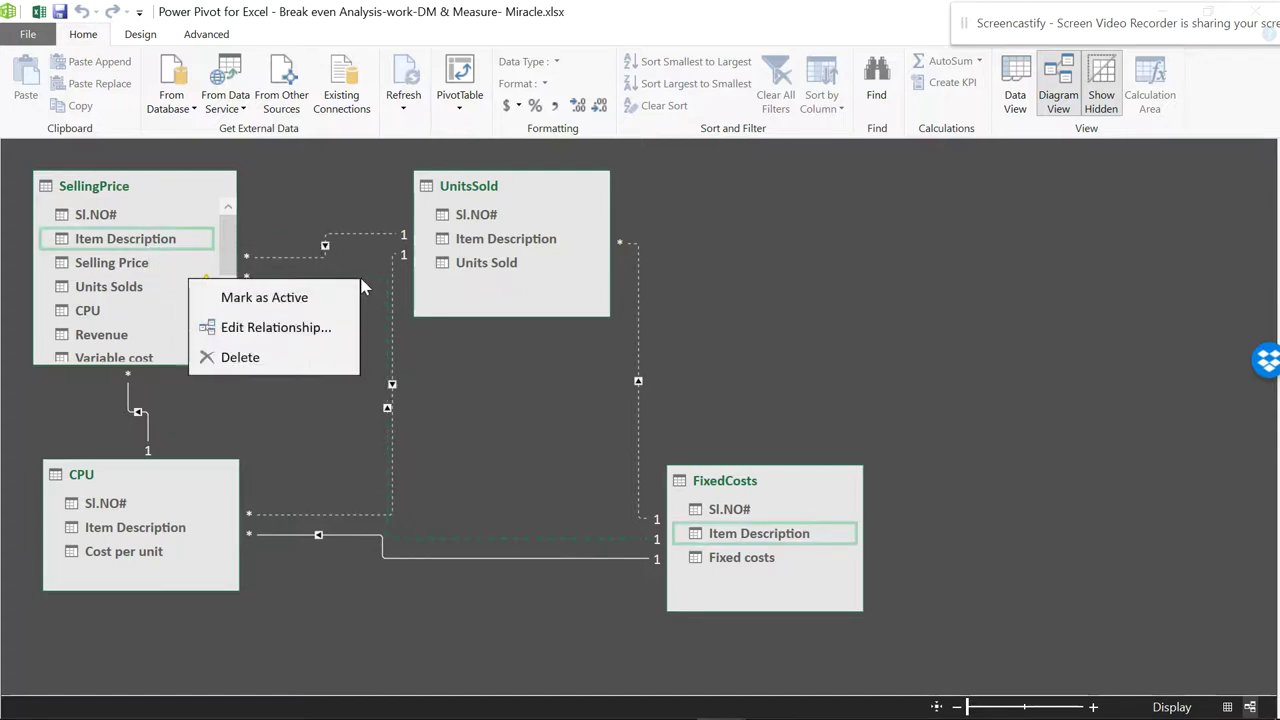
pyautogui.click(256, 357)
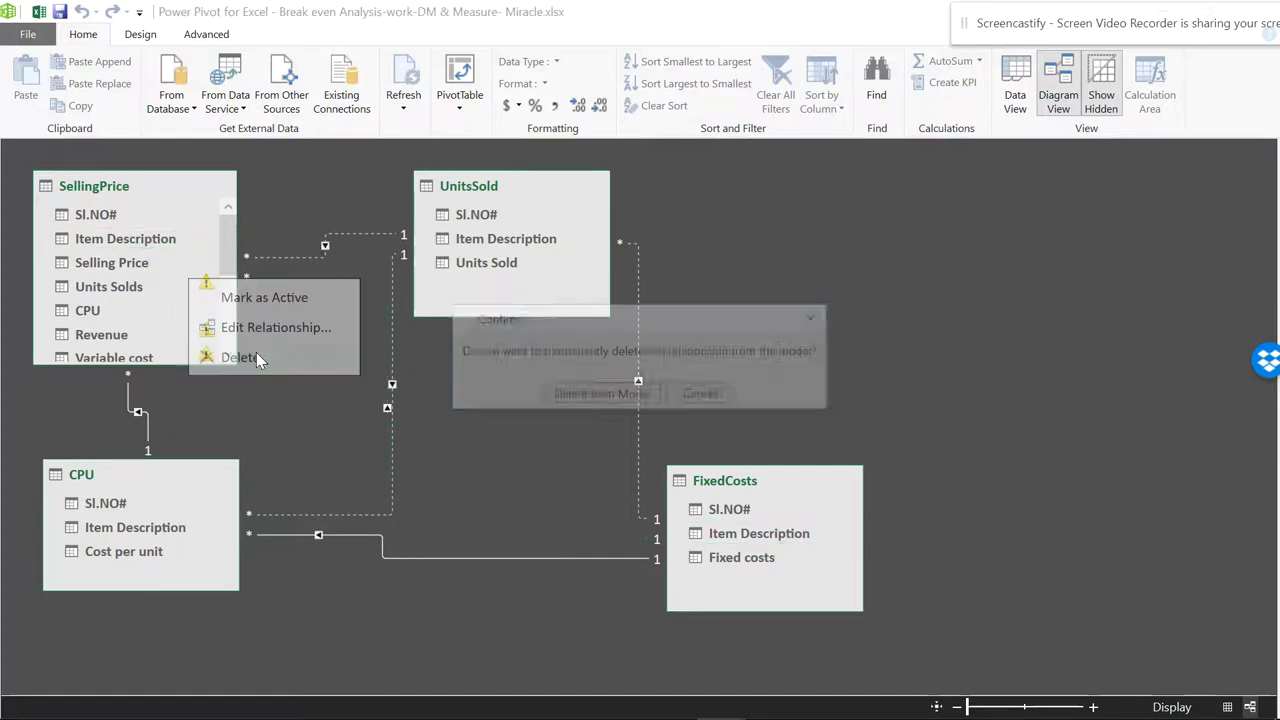
pyautogui.click(575, 393)
# - Delete the CPU–FixedCosts relationship from the model, leaving CPU–UnitsSold untouched
pyautogui.rightClick(140, 410)
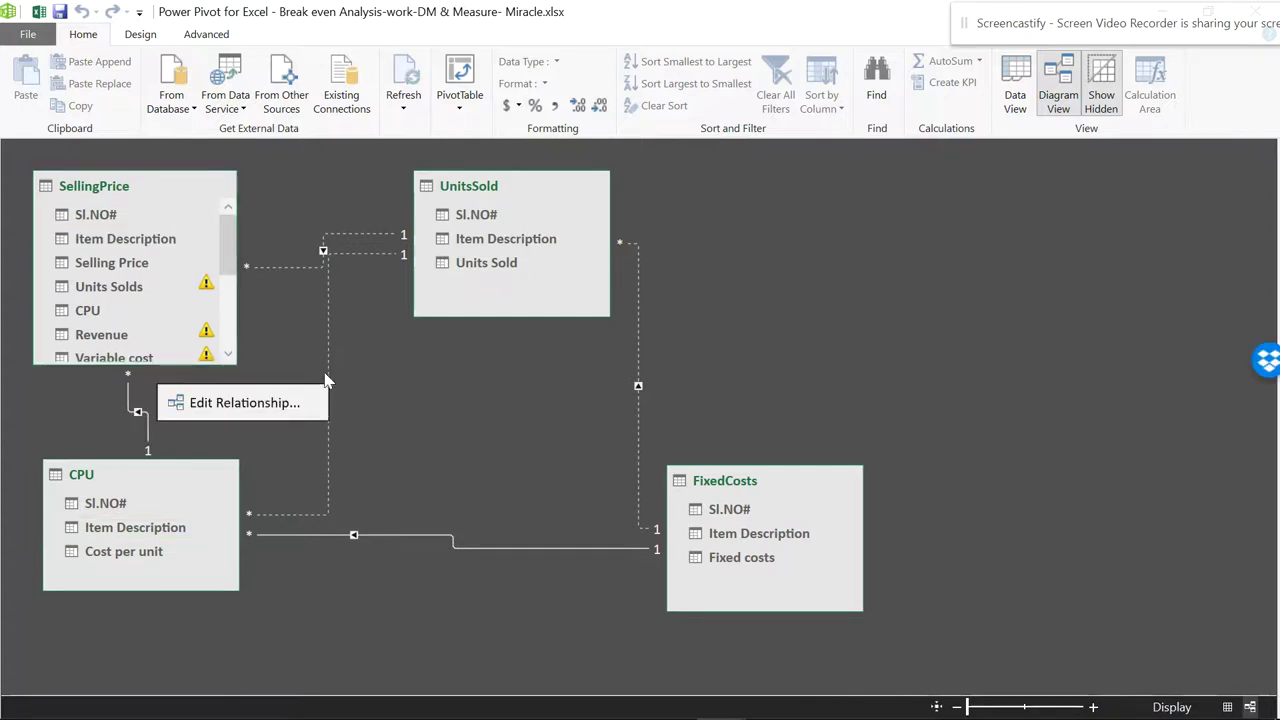
pyautogui.click(327, 384)
pyautogui.rightClick(333, 390)
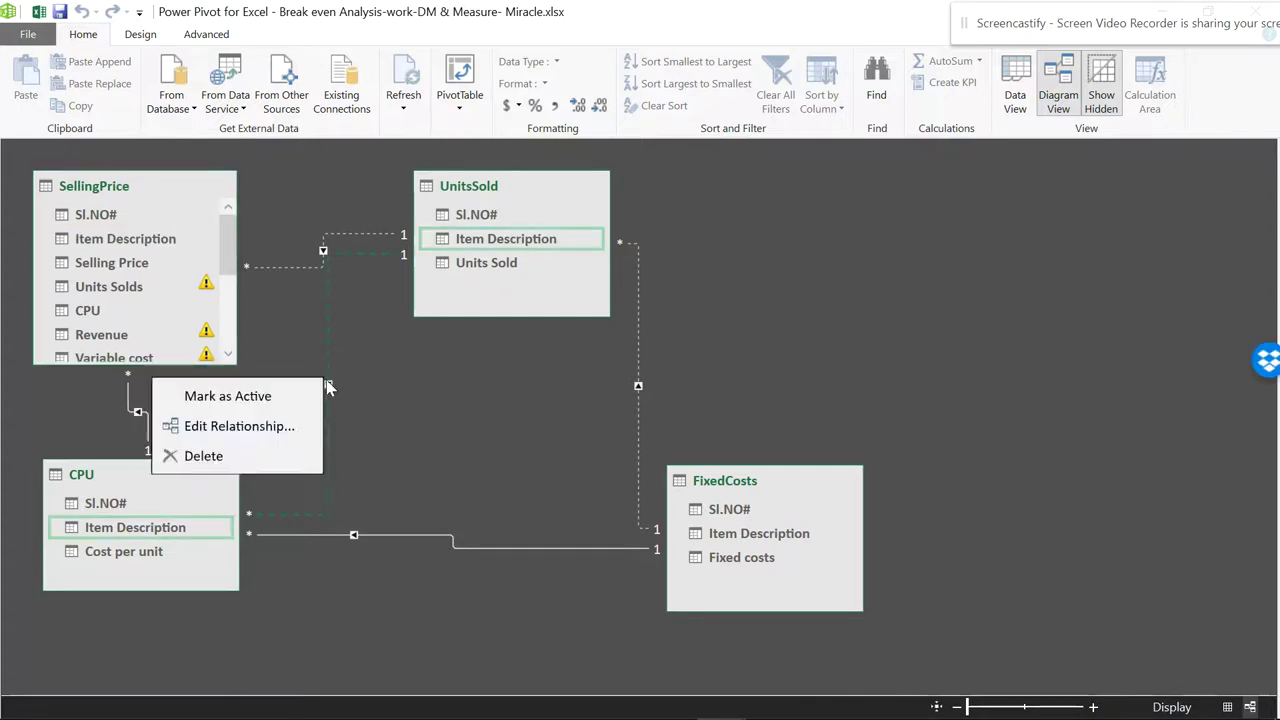
pyautogui.click(330, 387)
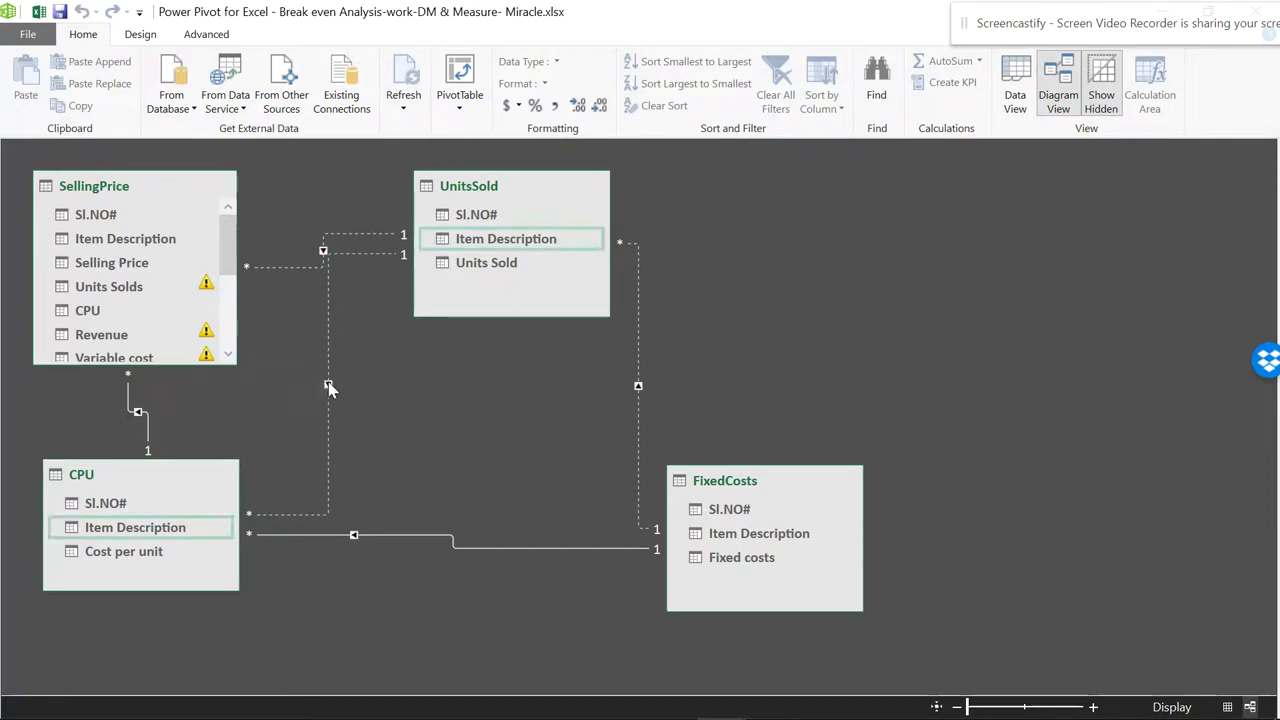
pyautogui.rightClick(330, 387)
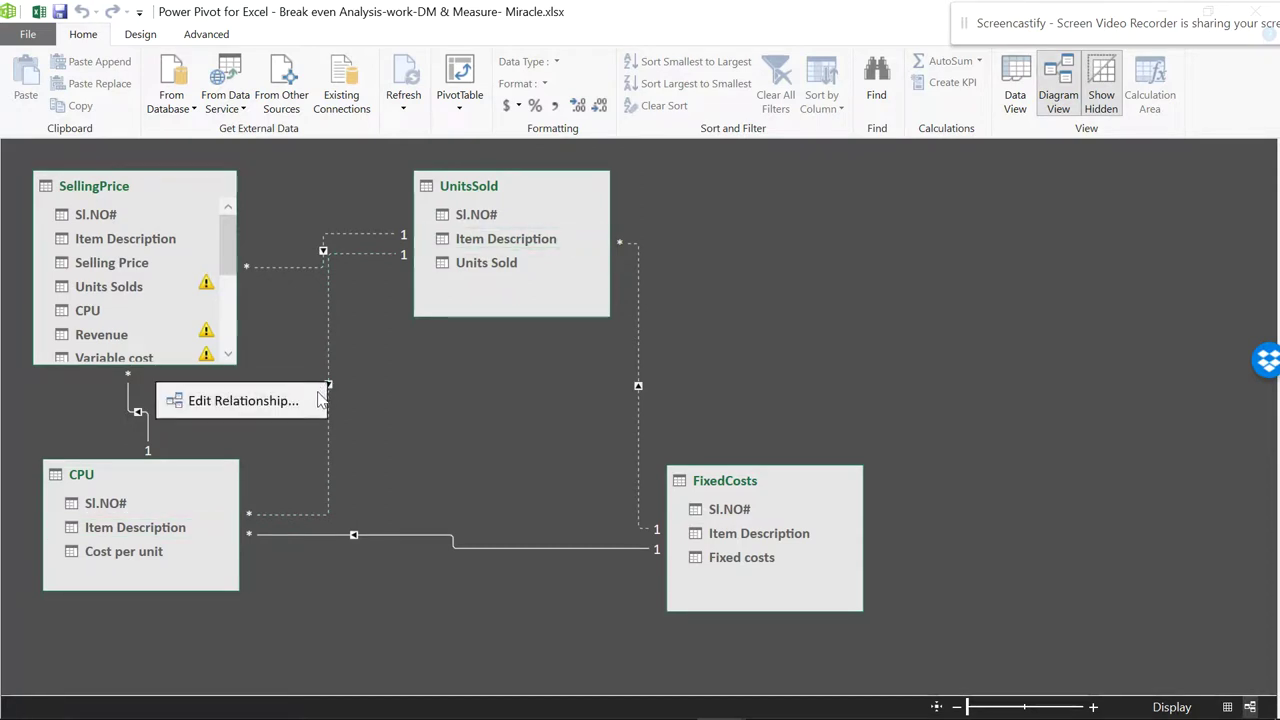
pyautogui.click(500, 549)
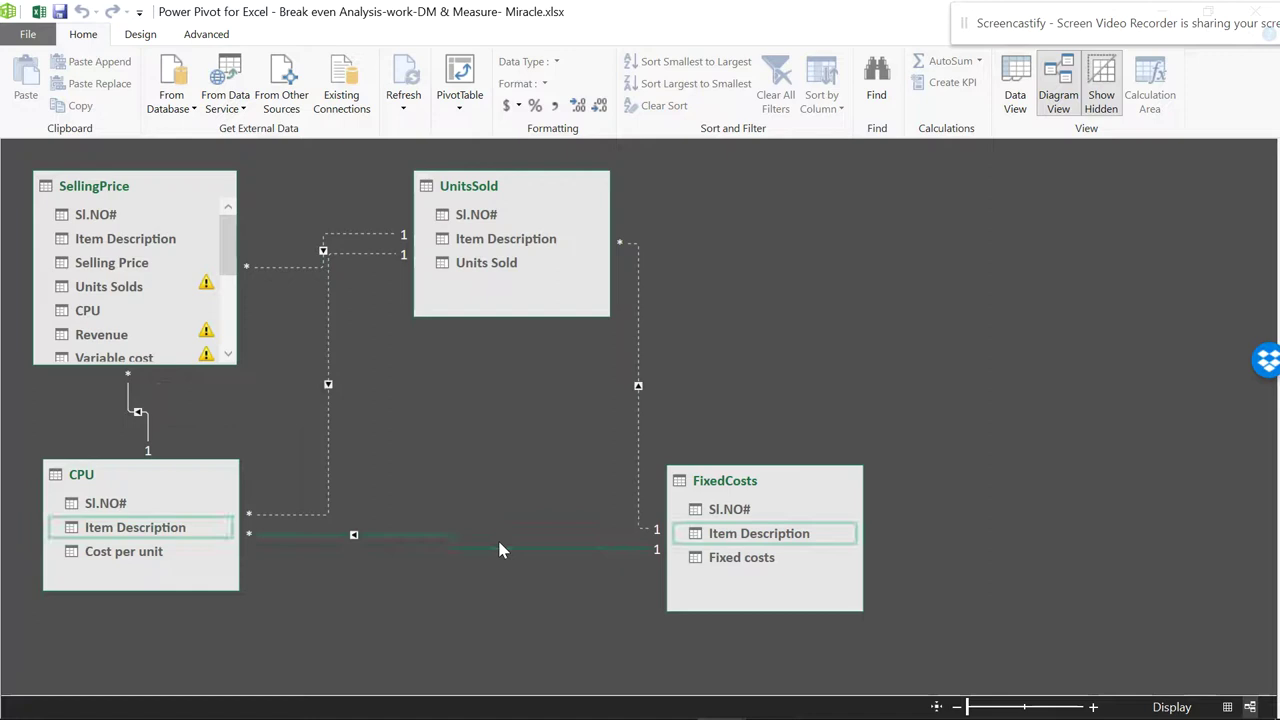
pyautogui.rightClick(492, 548)
pyautogui.click(377, 622)
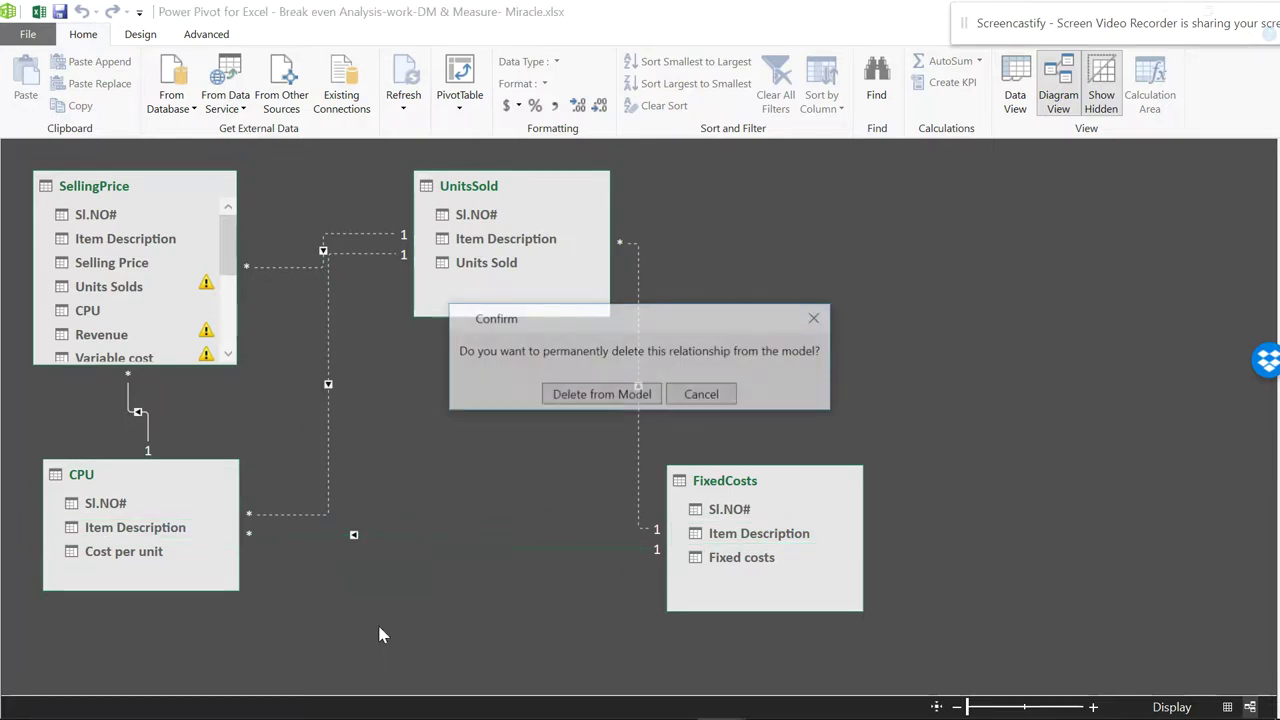
pyautogui.click(625, 392)
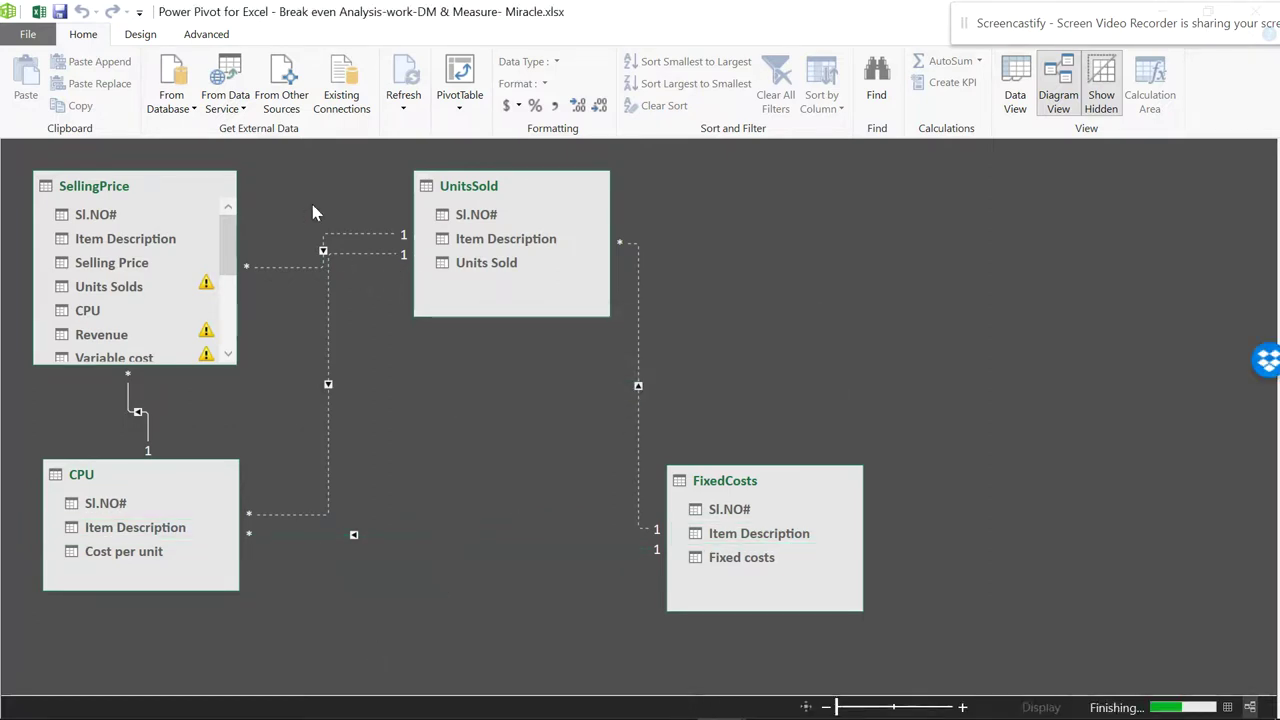
# - Delete the CPU–UnitsSold, SellingPrice–CPU, SellingPrice–UnitsSold and UnitsSold–FixedCosts relationships in Manage Relationships
pyautogui.click(152, 34)
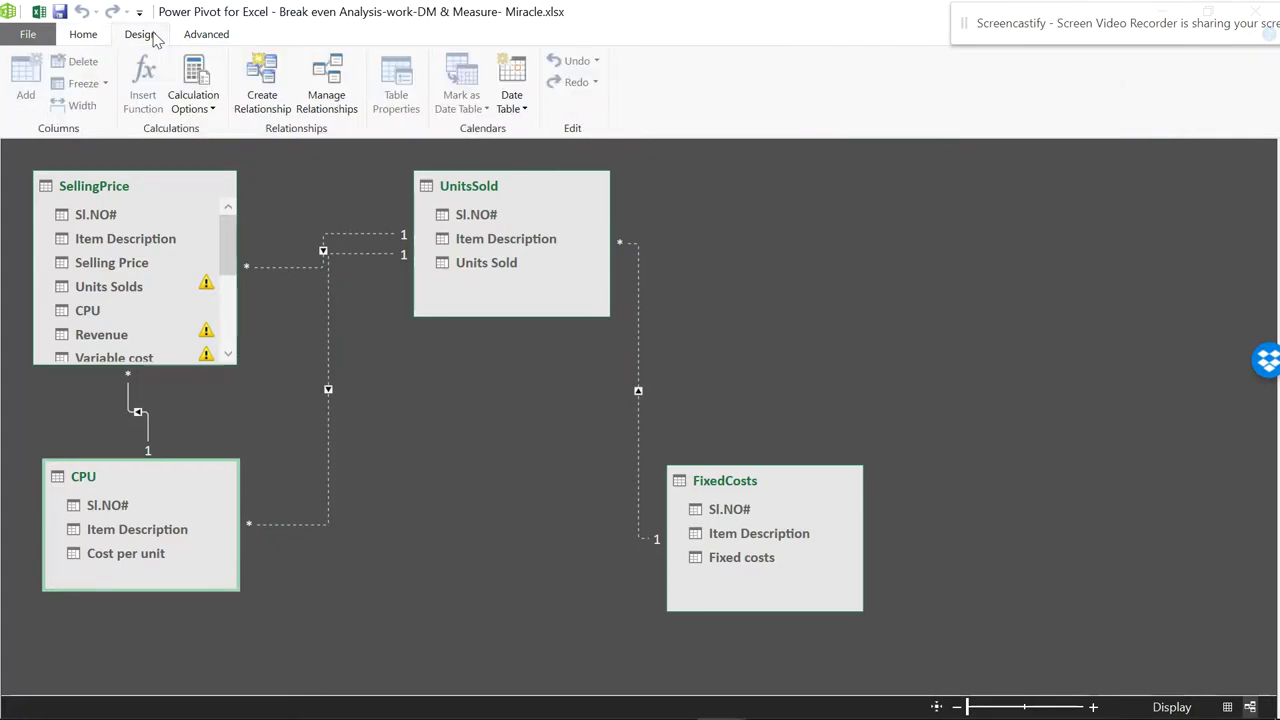
pyautogui.click(322, 86)
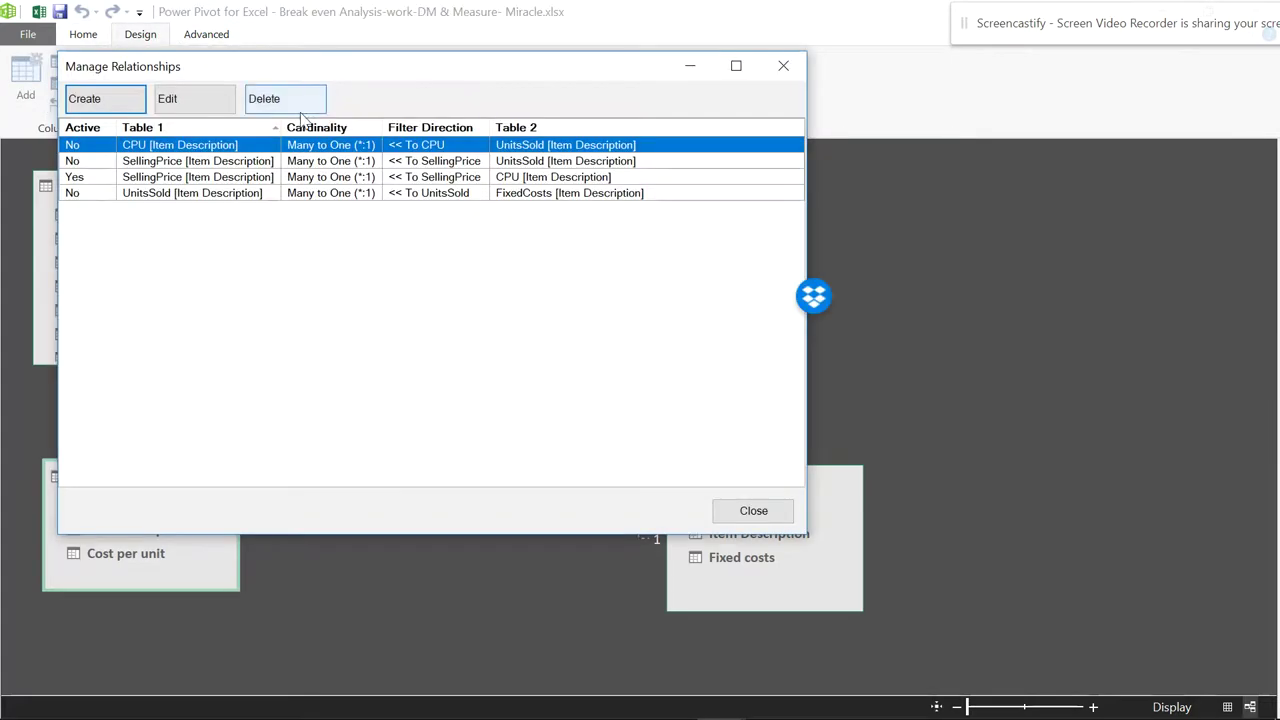
pyautogui.click(287, 104)
pyautogui.click(404, 336)
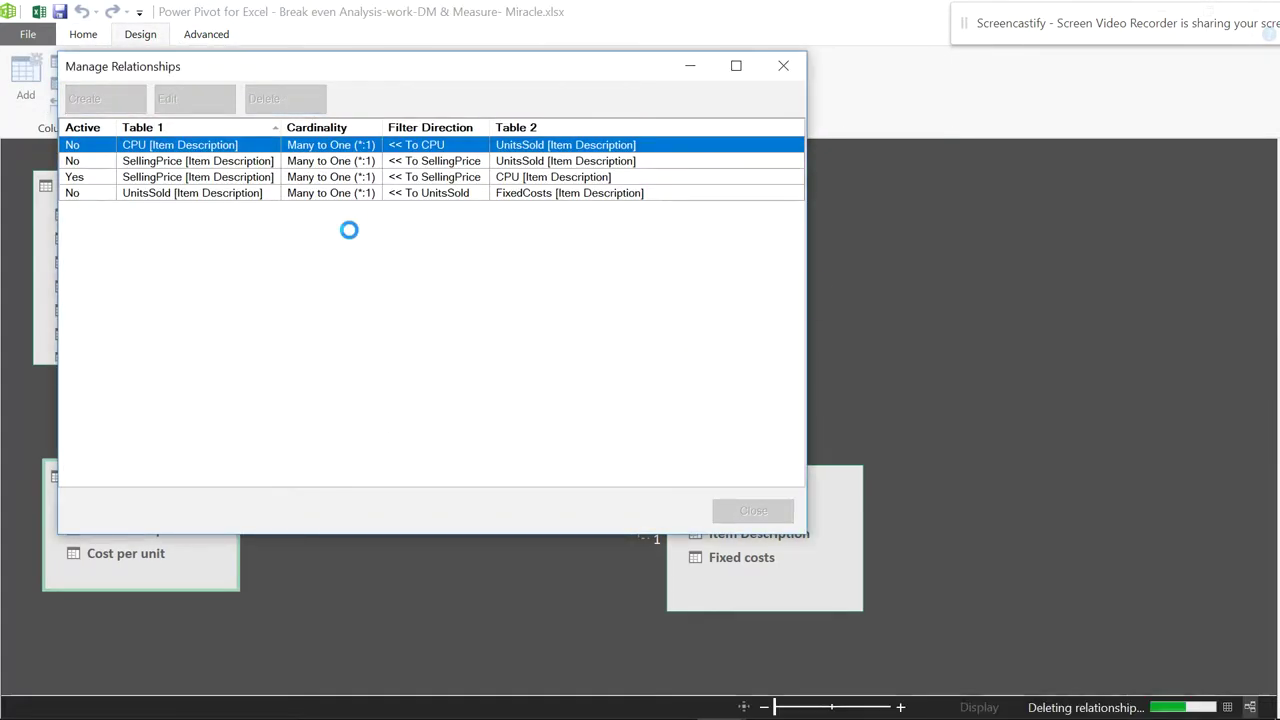
pyautogui.click(264, 98)
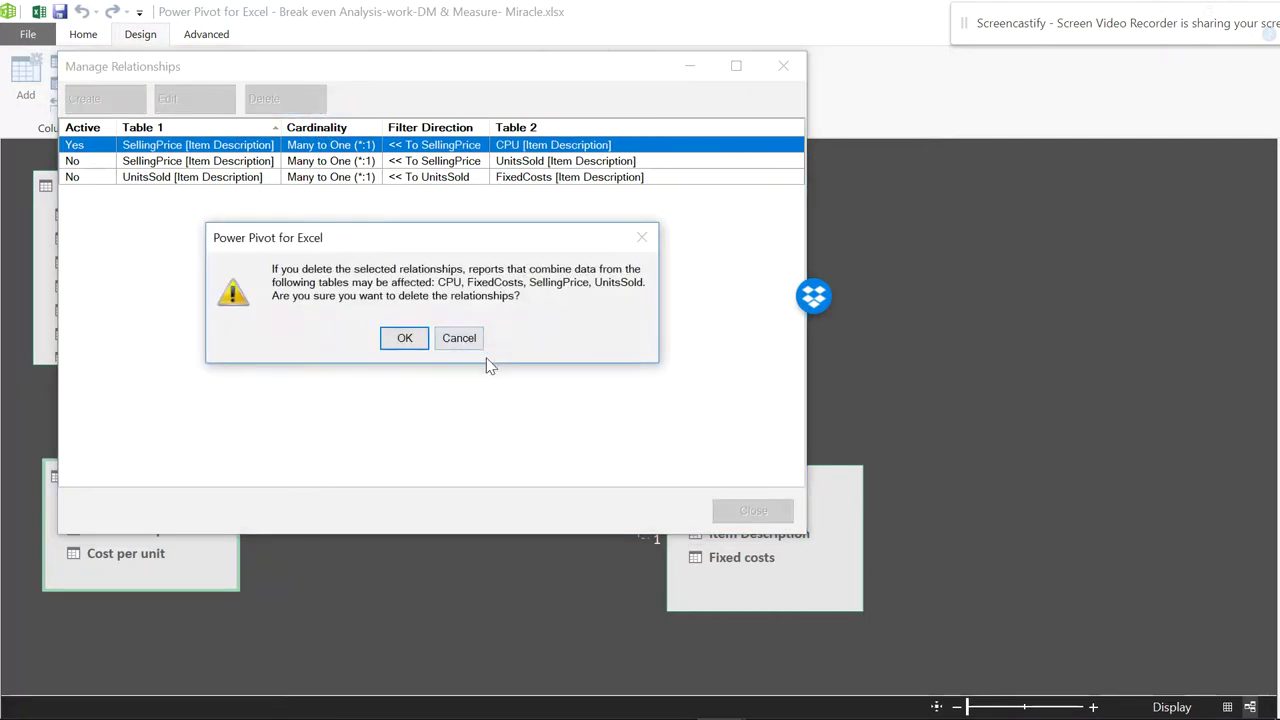
pyautogui.click(401, 338)
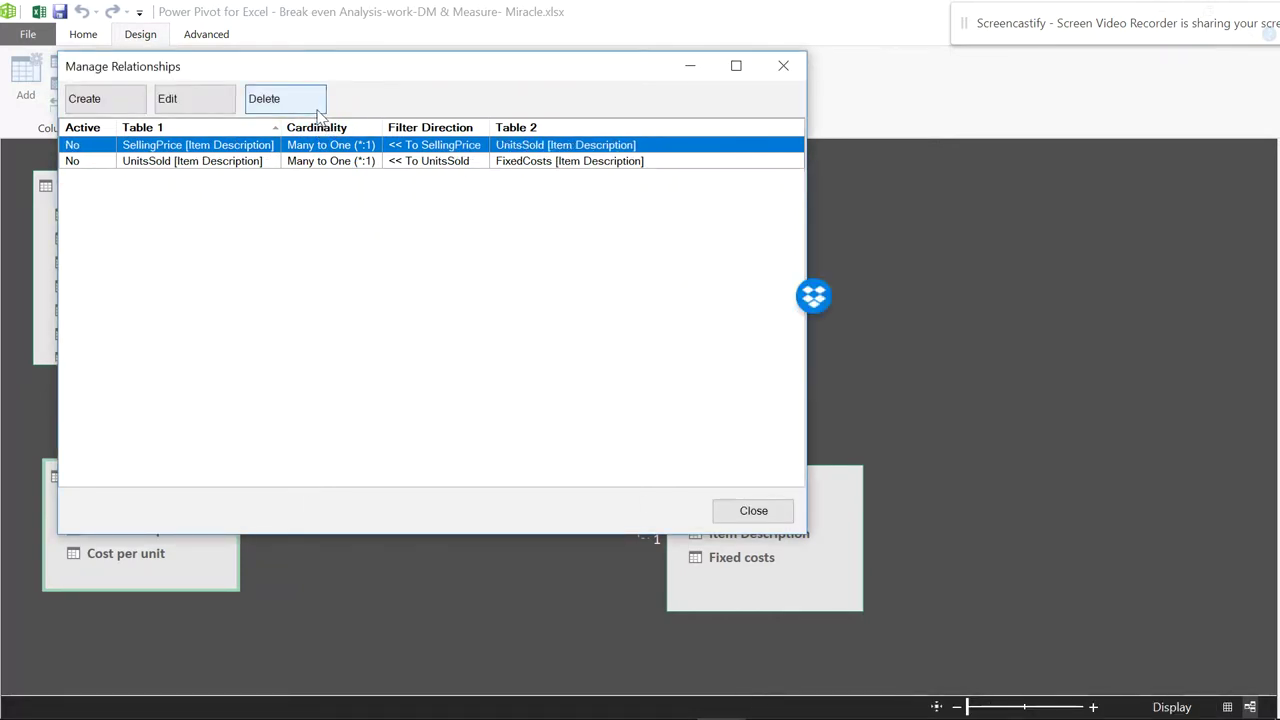
pyautogui.click(286, 98)
pyautogui.click(390, 335)
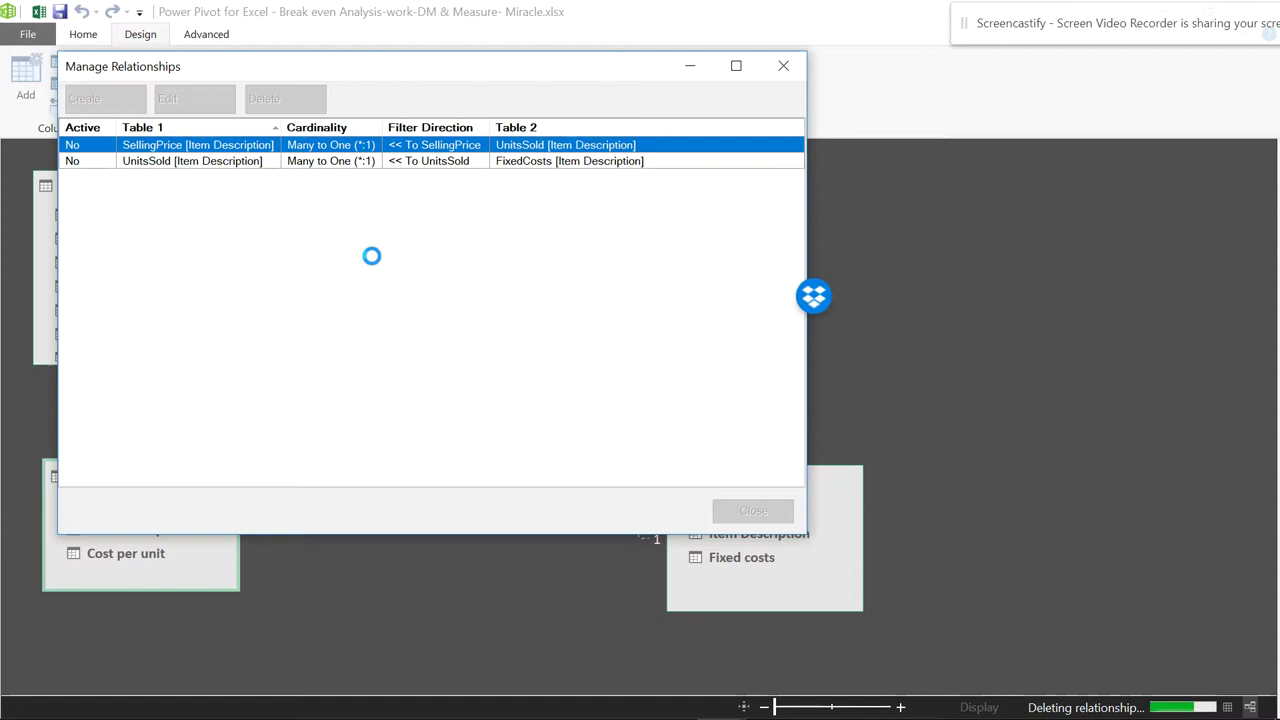
pyautogui.click(305, 104)
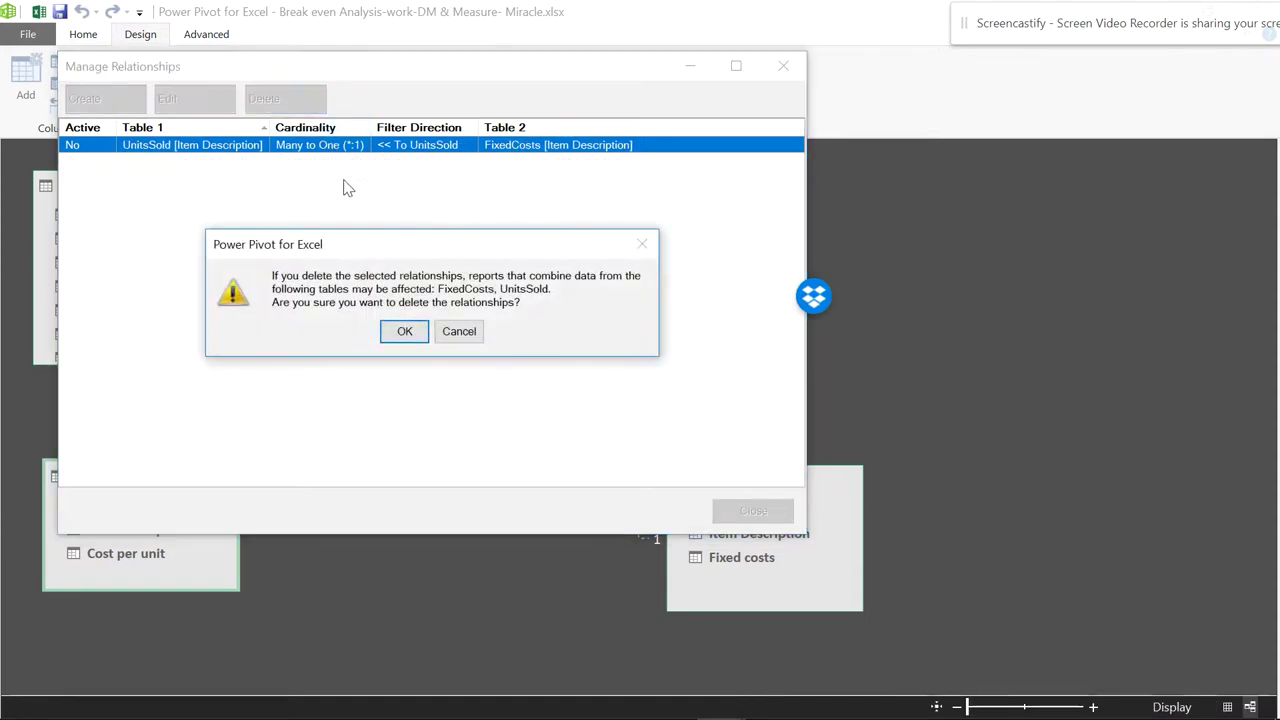
pyautogui.click(396, 328)
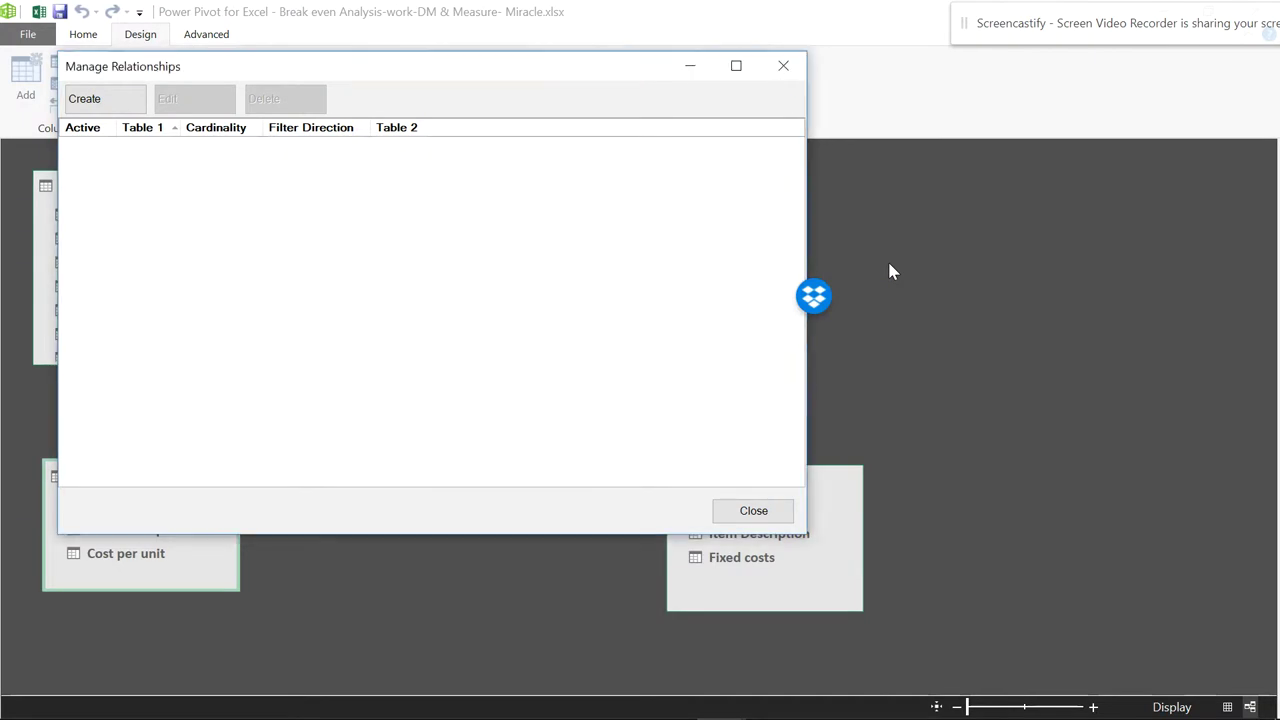
pyautogui.click(765, 508)
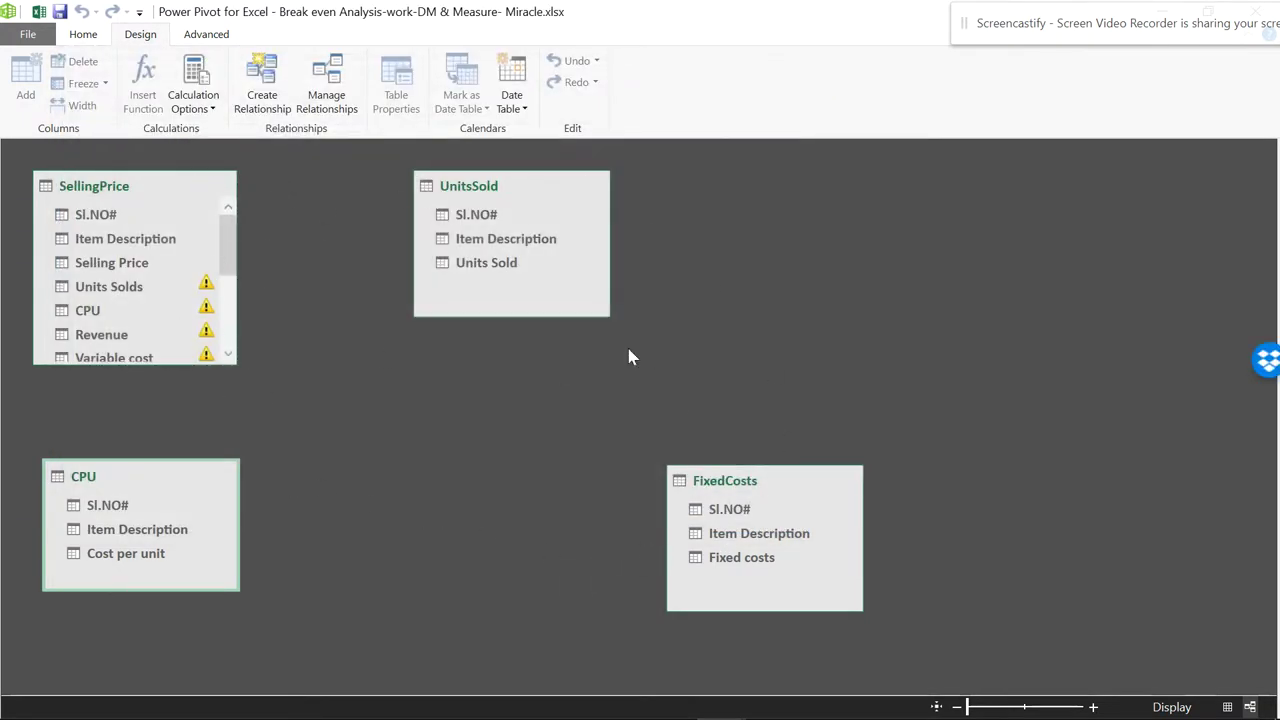
# - Refresh the pivot table in the Excel workbook and dismiss the Revenue query error
pyautogui.moveTo(852, 10); pyautogui.dragTo(723, 27)
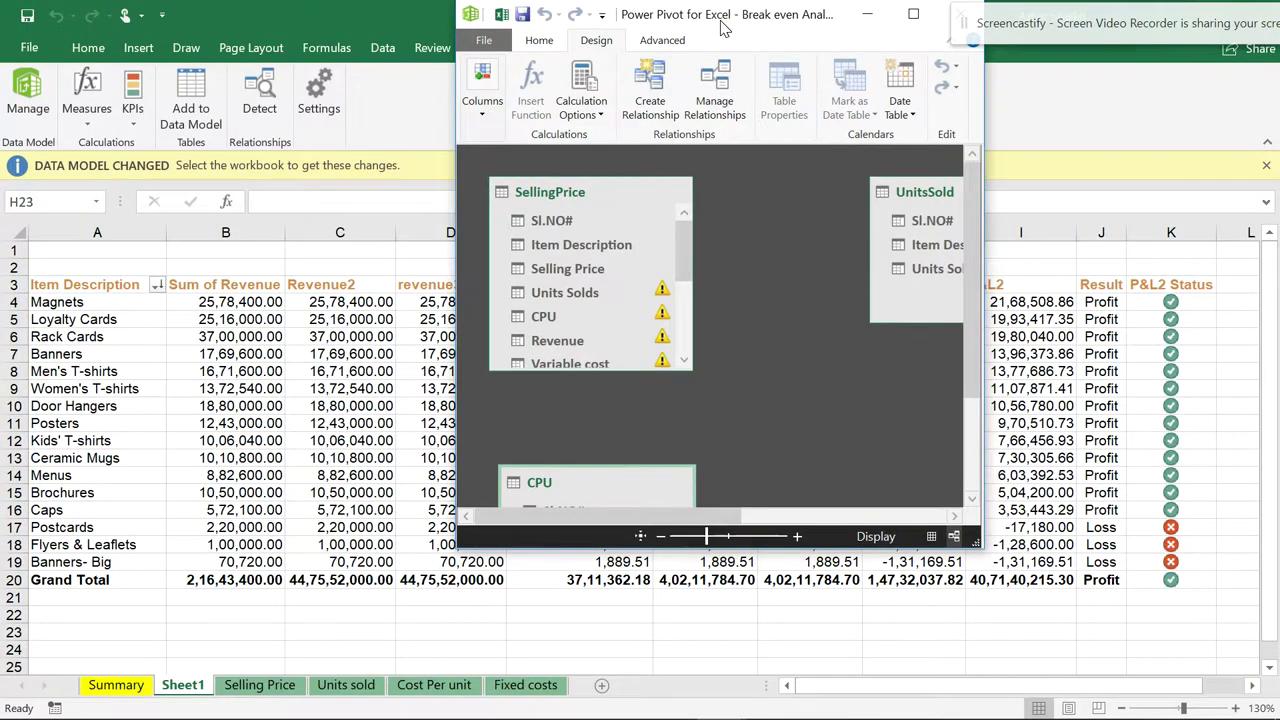
pyautogui.click(1046, 196)
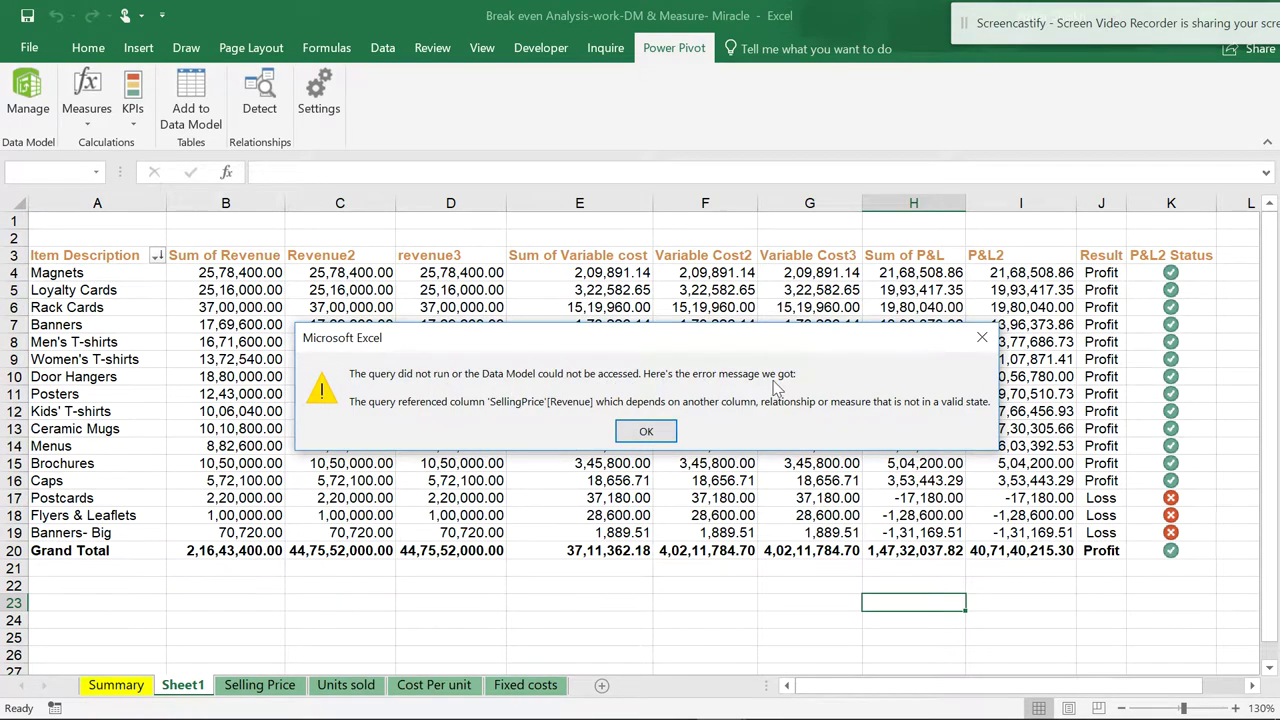
pyautogui.click(643, 430)
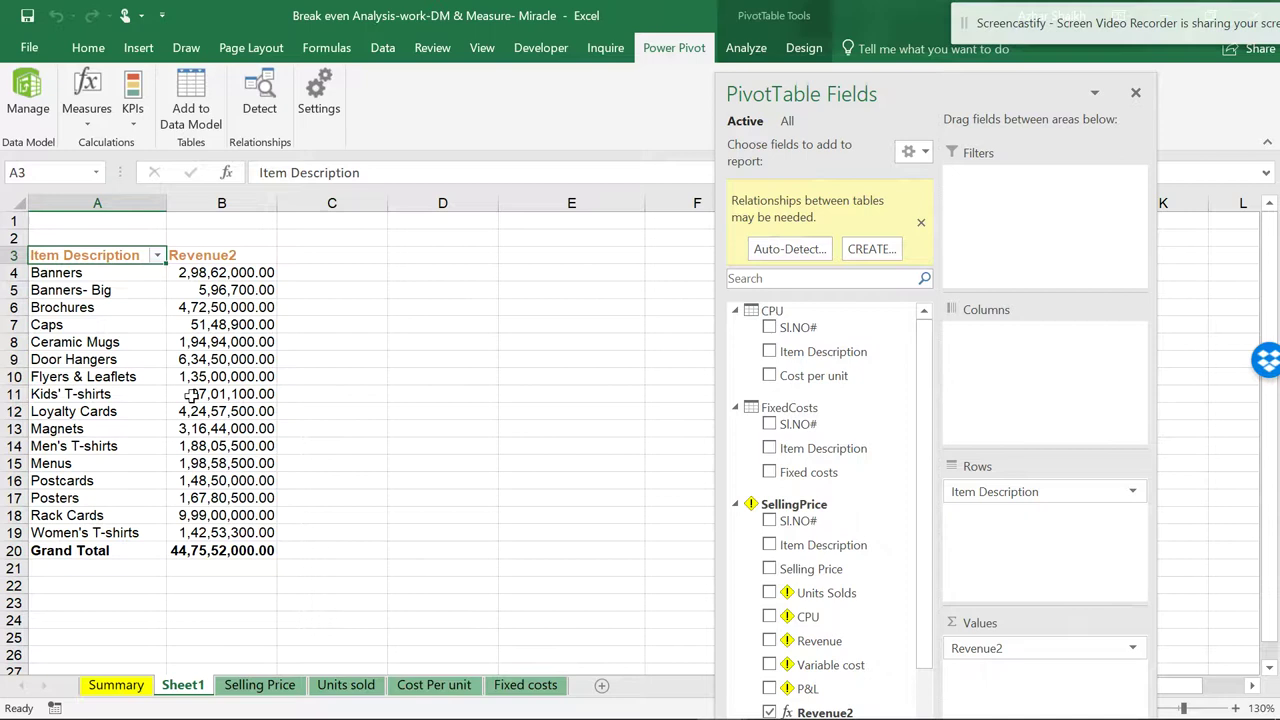
# - Deselect the pivot to hide its field list, leaving Revenue2 per item totalling 44,75,52,000.00
pyautogui.click(372, 358)
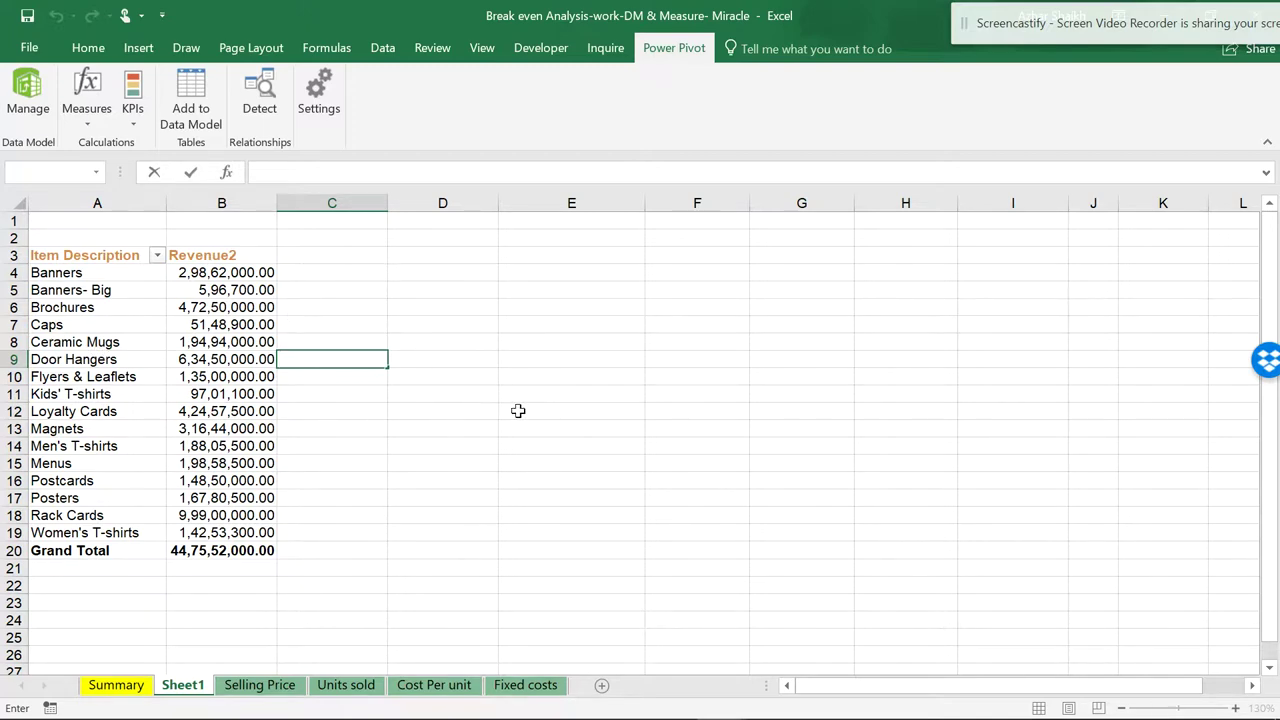
pyautogui.click(305, 275)
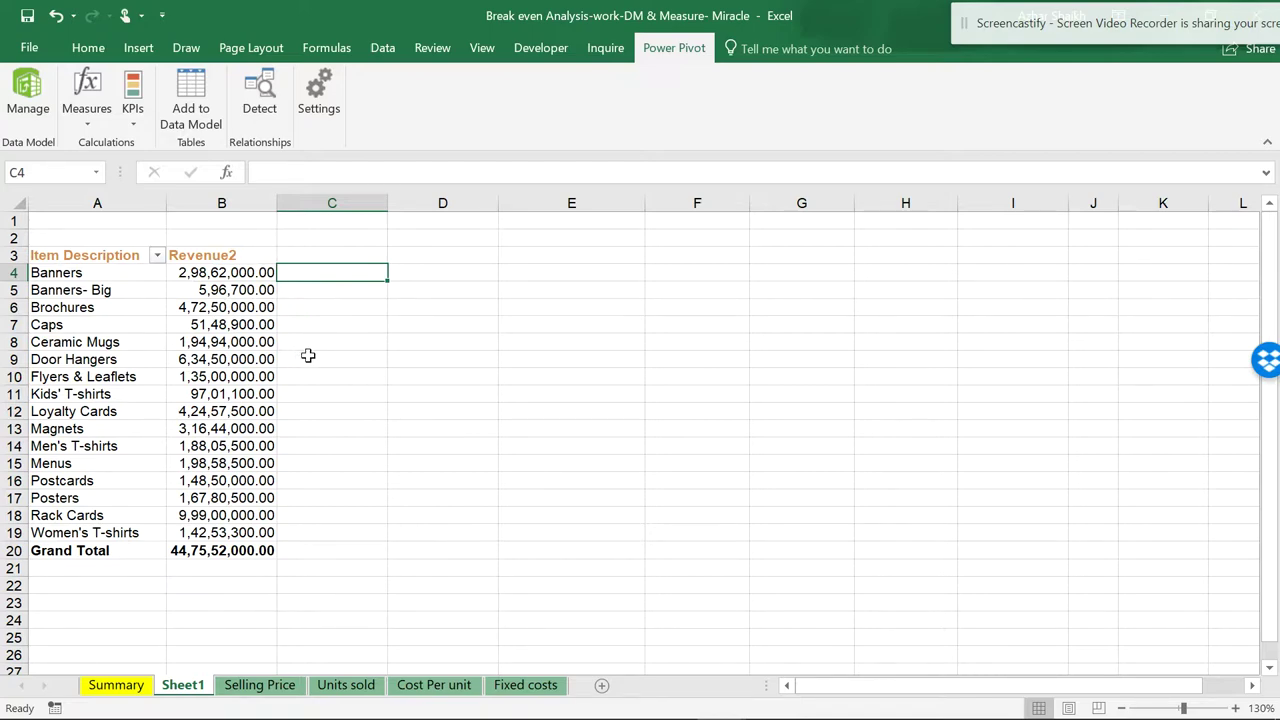
pyautogui.moveTo(1155, 22); pyautogui.dragTo(960, 22)
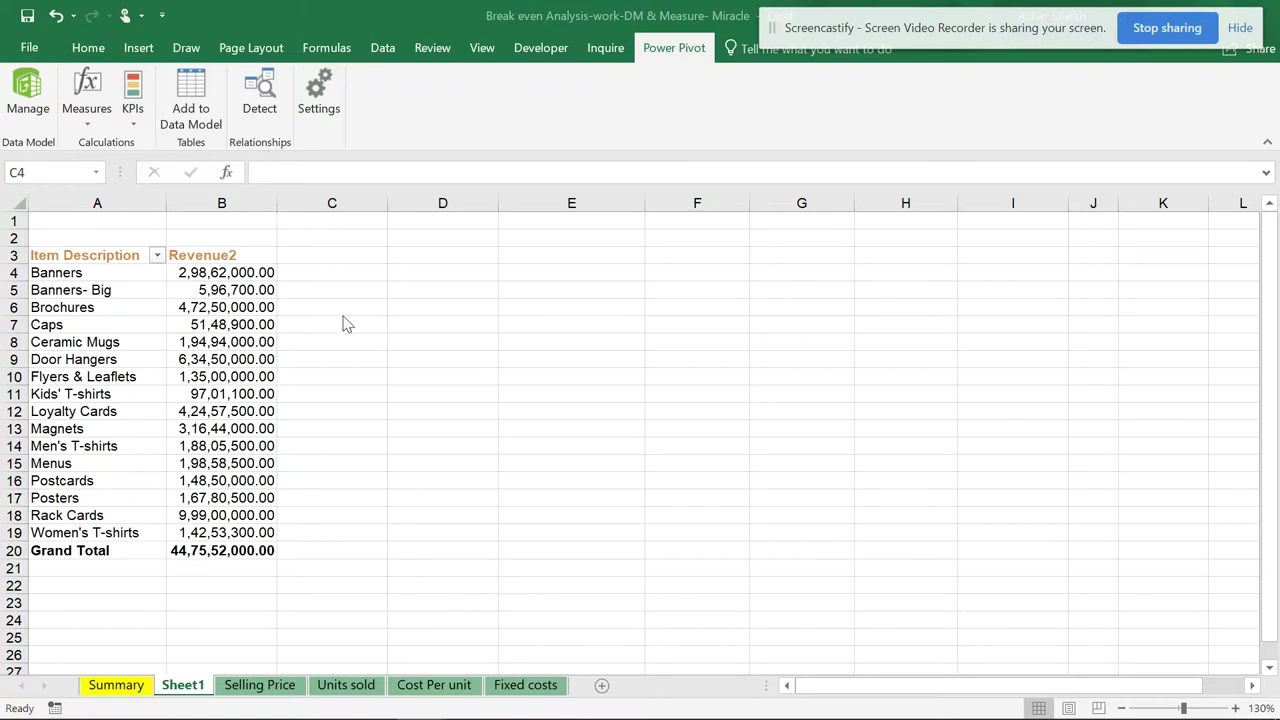
pyautogui.click(272, 120)
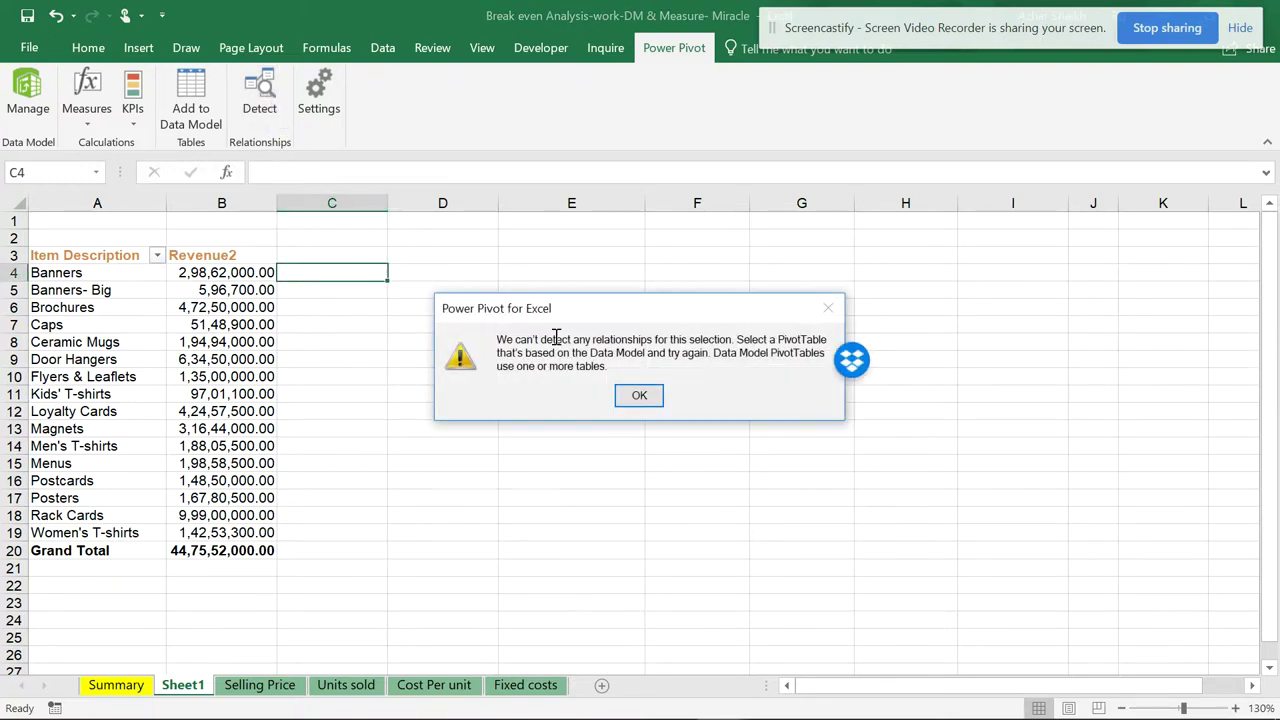
pyautogui.click(640, 392)
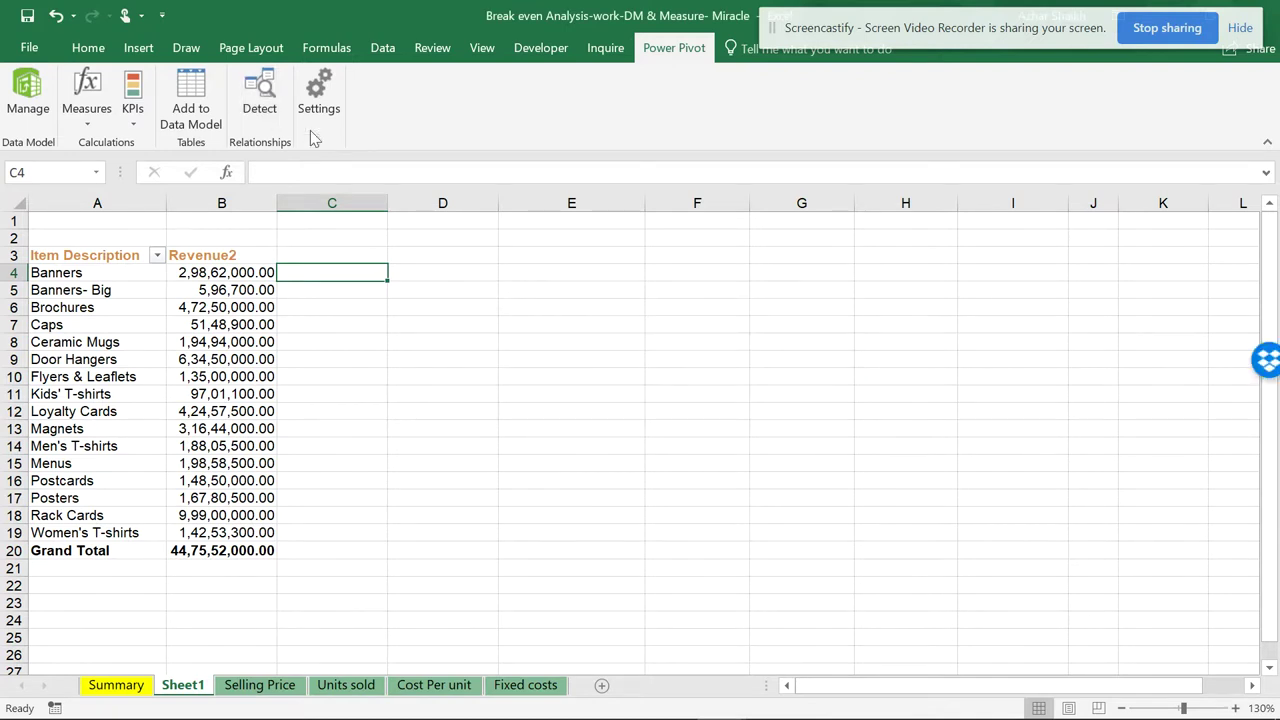